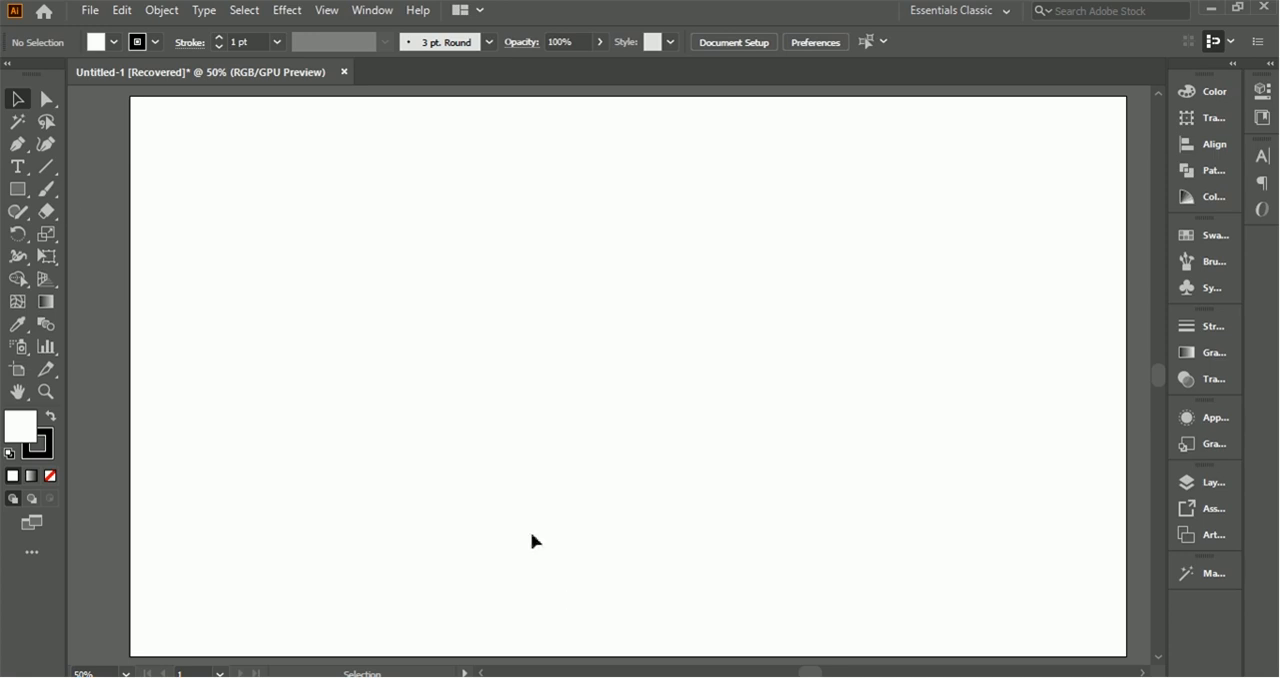
Step: Draw a square in the upper middle of the artboard with no fill and a 3 pt black stroke
{"action": "left_click", "coordinate": [17, 189]}
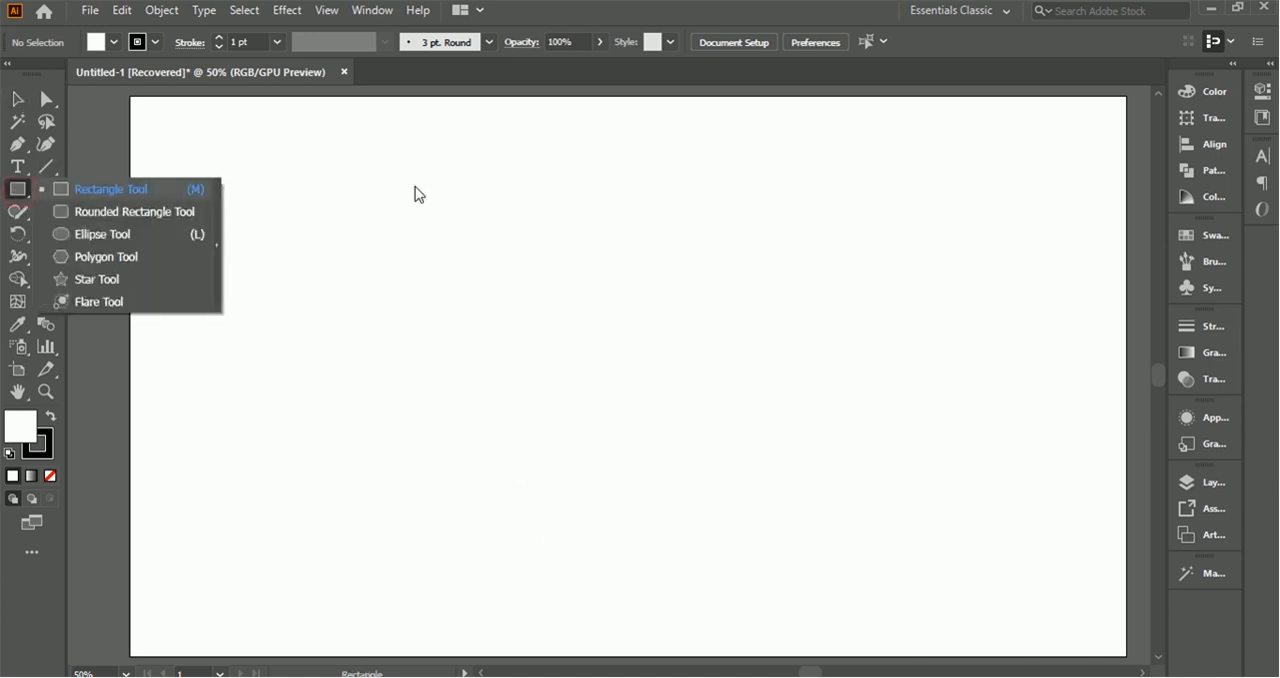
{"action": "mouse_move", "coordinate": [554, 218]}
{"action": "left_mouse_down"}
{"action": "mouse_move", "coordinate": [687, 404]}
{"action": "mouse_move", "coordinate": [740, 404]}
{"action": "left_mouse_up"}
{"action": "left_click", "coordinate": [218, 37]}
{"action": "left_click", "coordinate": [218, 37]}
{"action": "left_click", "coordinate": [95, 46]}
{"action": "left_click", "coordinate": [10, 74]}
Step: Delete the square's upper-right anchor and move its upper-left anchor to the middle to form a slanted side
{"action": "left_click", "coordinate": [45, 98]}
{"action": "left_click", "coordinate": [739, 217]}
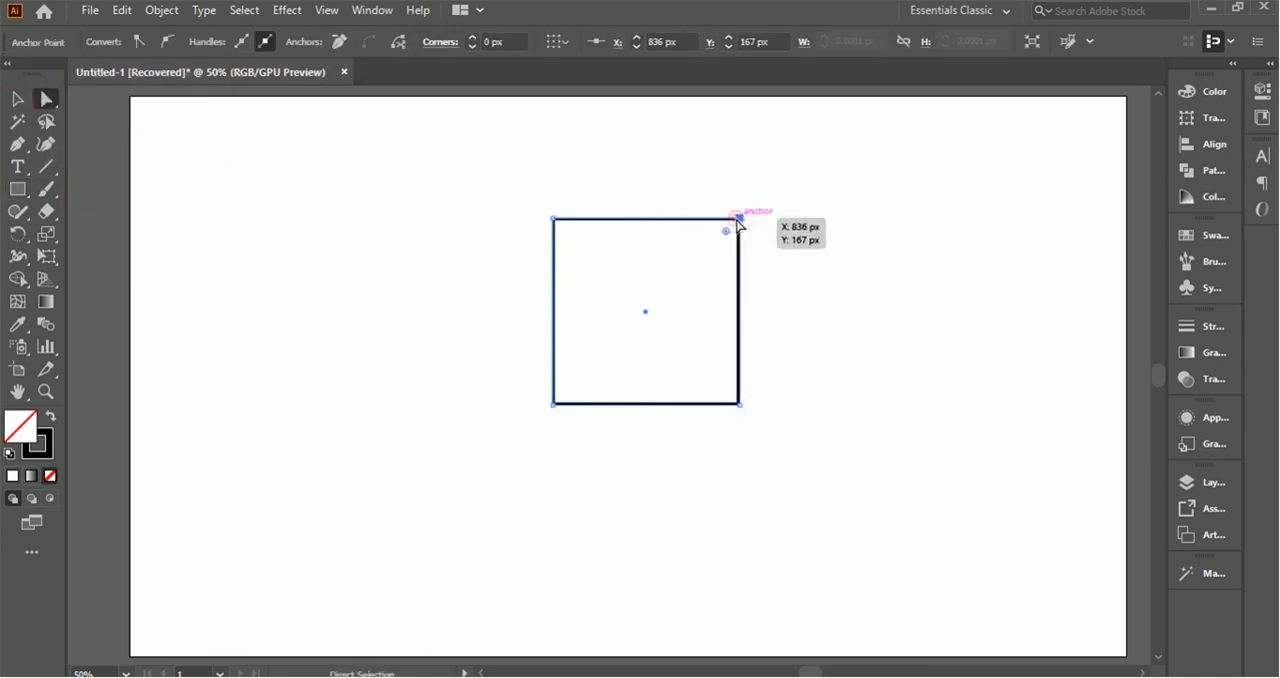
{"action": "key", "text": "Delete"}
{"action": "left_click", "coordinate": [17, 98]}
{"action": "left_click", "coordinate": [45, 98]}
{"action": "left_click_drag", "start_coordinate": [554, 220], "coordinate": [646, 217]}
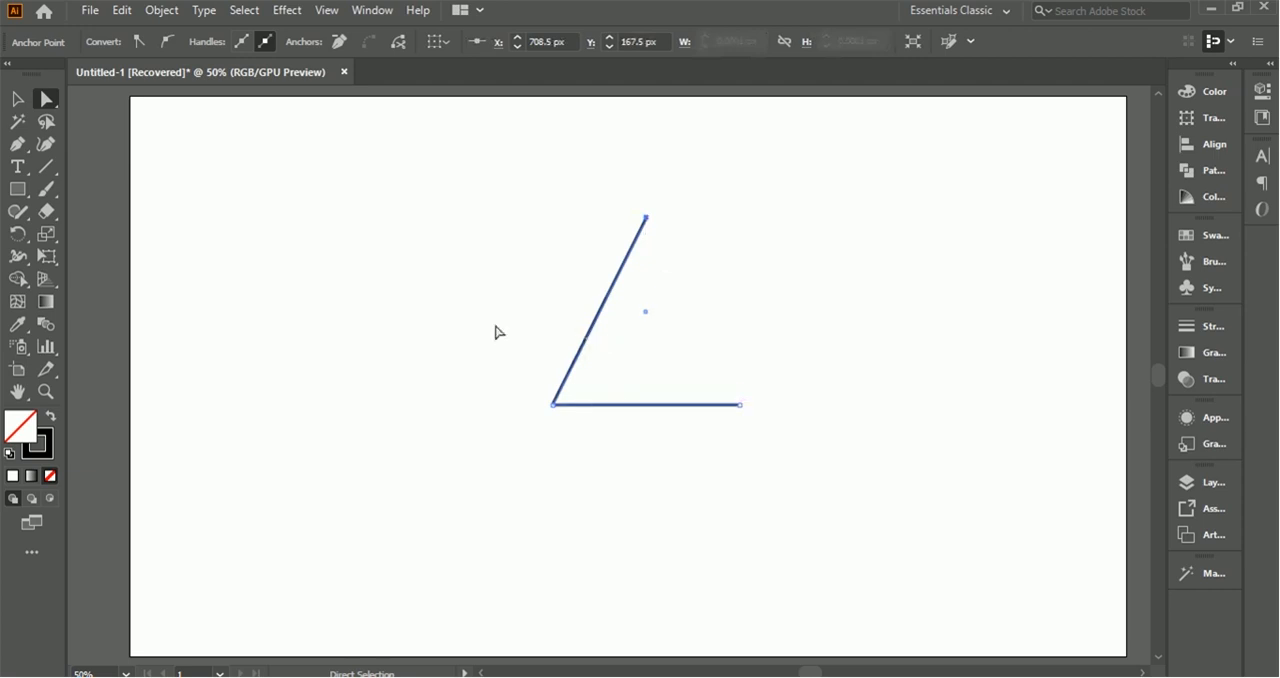
Step: Make a reflected copy of the slanted side with the Reflect transform
{"action": "key", "text": "v"}
{"action": "right_click", "coordinate": [614, 302]}
{"action": "mouse_move", "coordinate": [708, 563]}
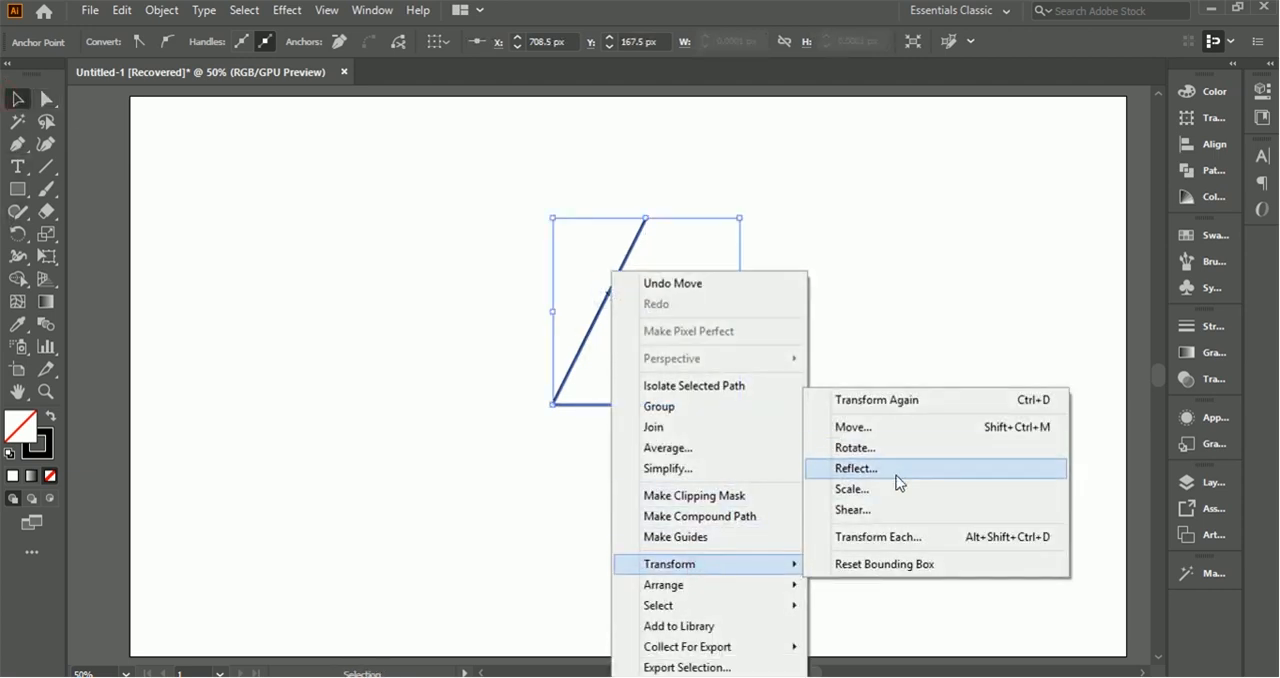
{"action": "left_click", "coordinate": [897, 472]}
{"action": "left_click", "coordinate": [988, 558]}
{"action": "left_click", "coordinate": [391, 231]}
{"action": "right_click", "coordinate": [595, 319]}
{"action": "mouse_move", "coordinate": [720, 563]}
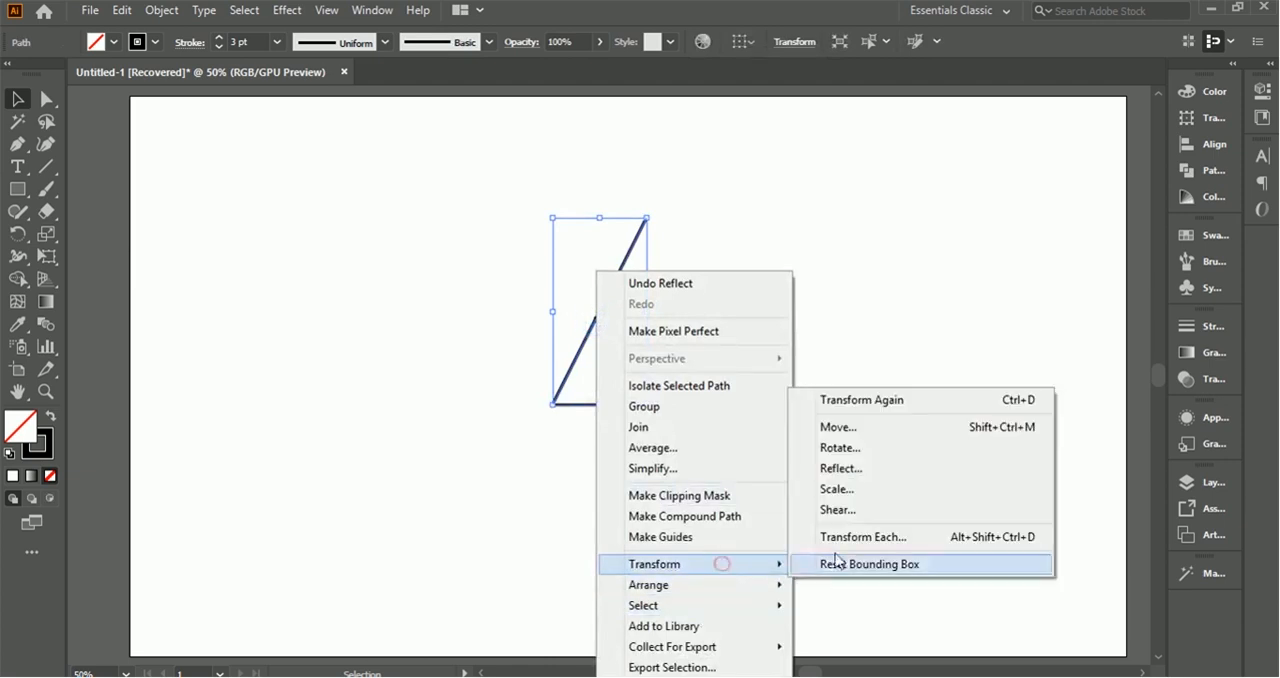
{"action": "left_click", "coordinate": [878, 472]}
{"action": "left_click", "coordinate": [947, 516]}
{"action": "left_click", "coordinate": [1175, 556]}
{"action": "left_click", "coordinate": [729, 469]}
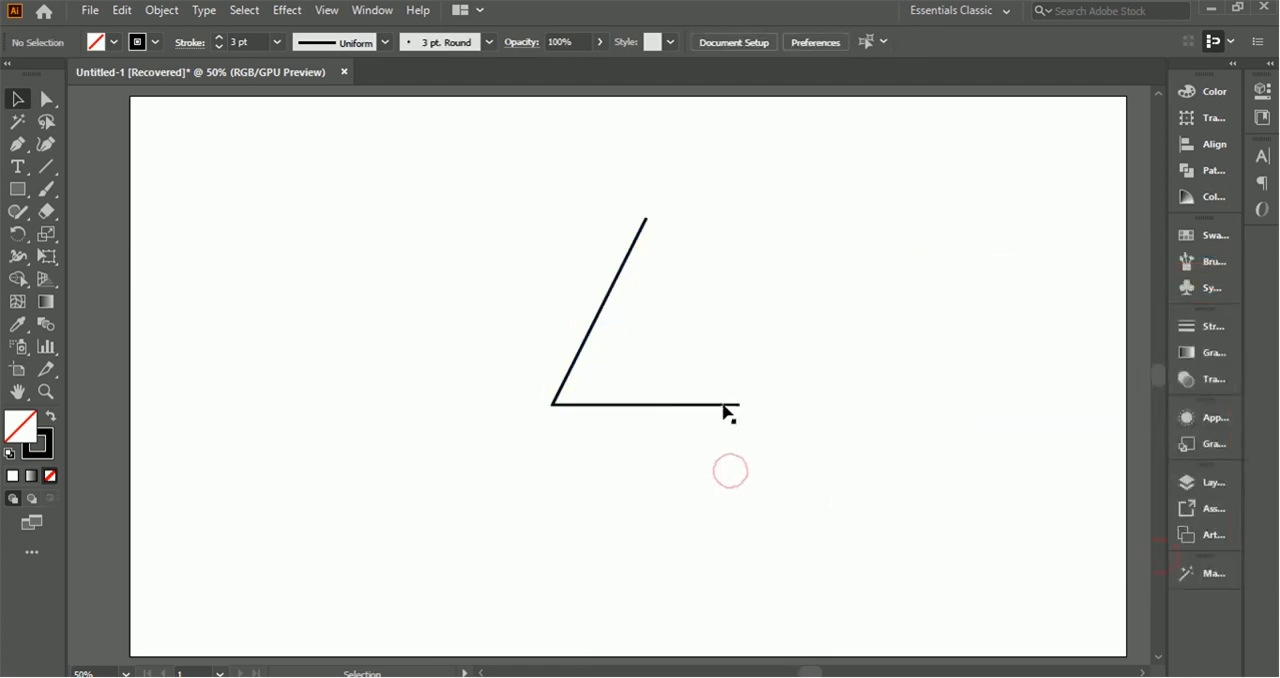
Step: Reflect a copy of the open path across the vertical axis to complete the triangle
{"action": "right_click", "coordinate": [726, 402]}
{"action": "mouse_move", "coordinate": [822, 570]}
{"action": "left_click", "coordinate": [968, 468]}
{"action": "left_click", "coordinate": [988, 638]}
Step: Group all the triangle's paths and lower the group's top edge to shorten the triangle
{"action": "left_click_drag", "start_coordinate": [463, 151], "coordinate": [900, 550]}
{"action": "right_click", "coordinate": [695, 292]}
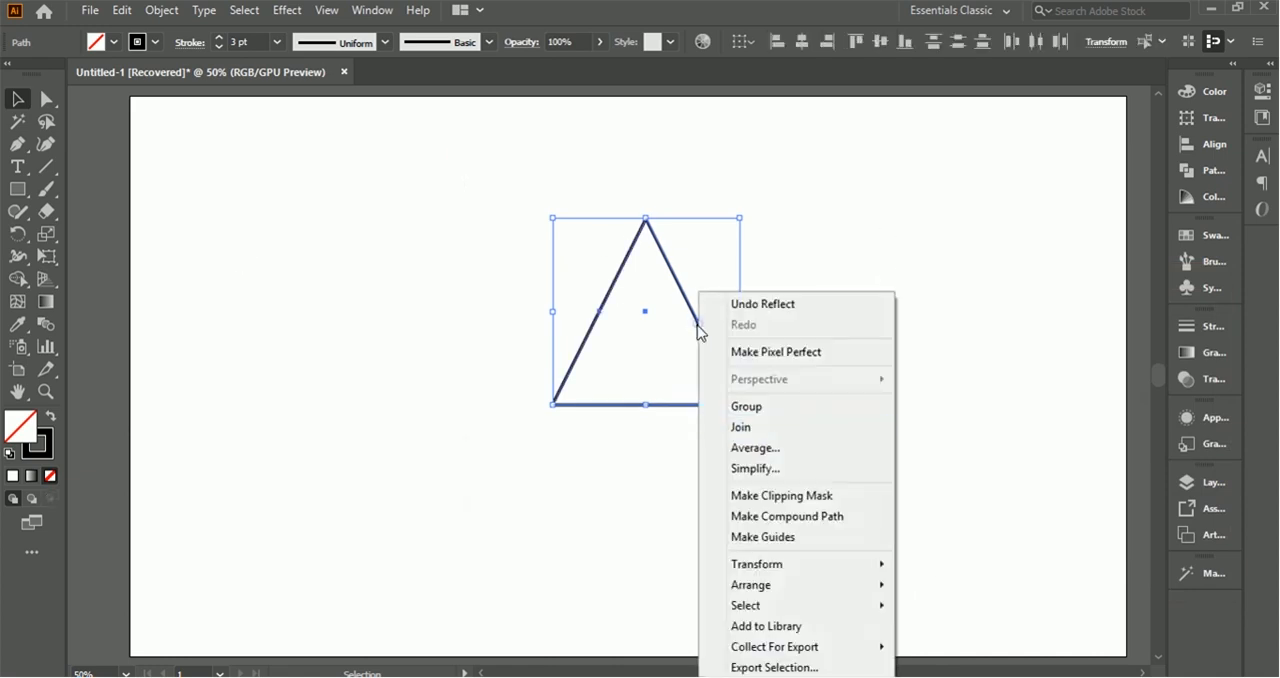
{"action": "left_click", "coordinate": [808, 406]}
{"action": "left_click_drag", "start_coordinate": [646, 218], "coordinate": [646, 242]}
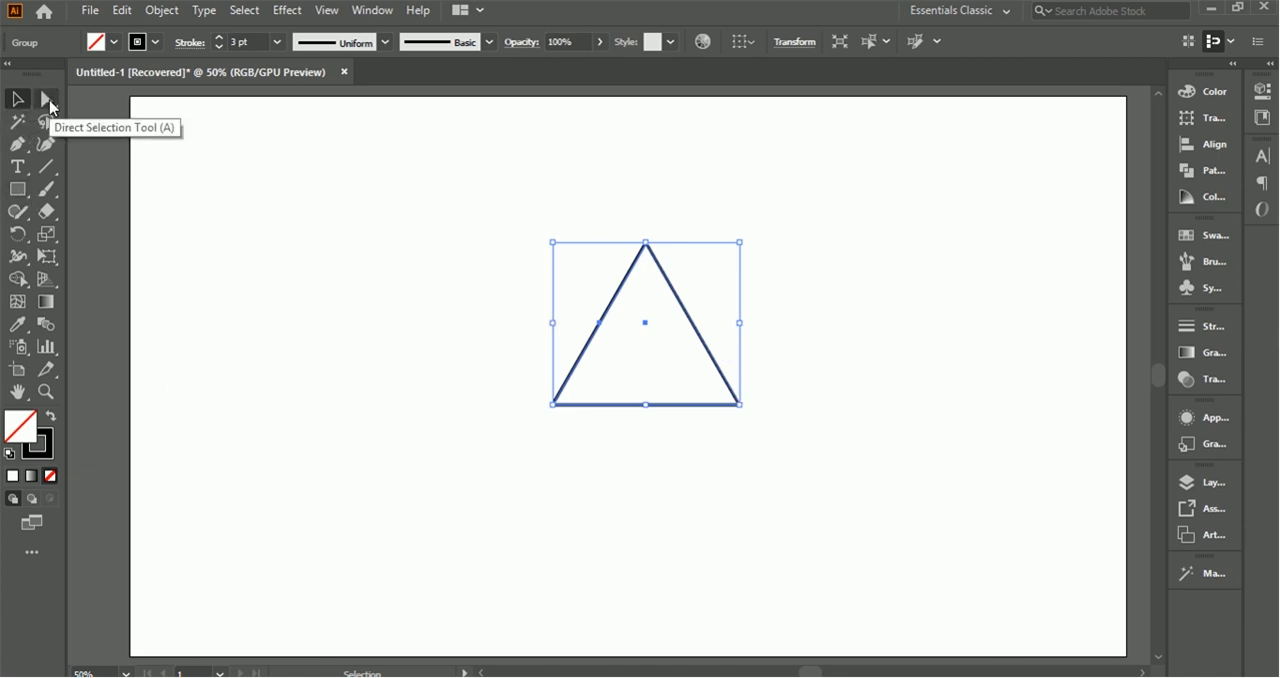
Step: Merge the triangle into one shape with the Shape Builder and try rounding its corners
{"action": "left_click", "coordinate": [17, 279]}
{"action": "left_click", "coordinate": [648, 322]}
{"action": "key", "text": "a"}
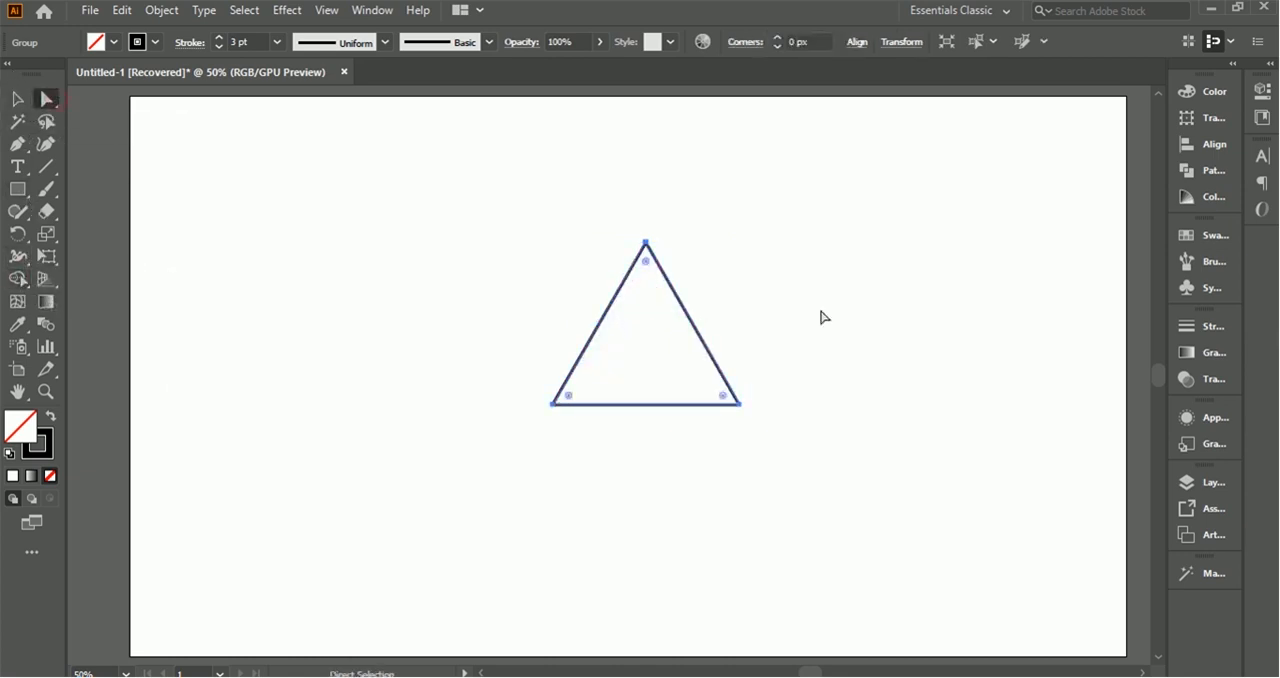
{"action": "left_click_drag", "start_coordinate": [646, 263], "coordinate": [651, 274]}
Step: Create an inverted copy of the triangle by reflecting it across the horizontal axis
{"action": "key", "text": "v"}
{"action": "right_click", "coordinate": [664, 278]}
{"action": "mouse_move", "coordinate": [789, 489]}
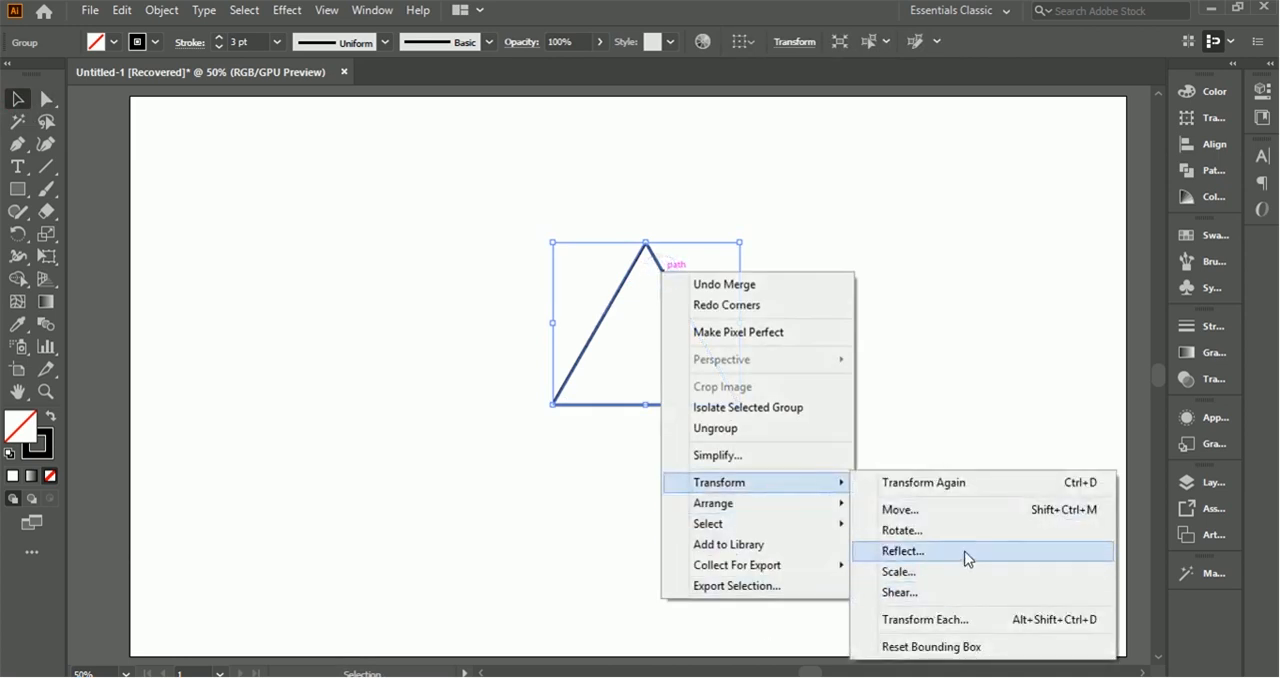
{"action": "left_click", "coordinate": [966, 557]}
{"action": "left_click", "coordinate": [957, 335]}
{"action": "left_click", "coordinate": [1003, 557]}
Step: Scale the inverted triangle down slightly and shift it down so both triangles form a six-pointed star
{"action": "mouse_move", "coordinate": [740, 406]}
{"action": "left_mouse_down"}
{"action": "mouse_move", "coordinate": [747, 398]}
{"action": "mouse_move", "coordinate": [728, 393]}
{"action": "left_mouse_up"}
{"action": "key", "text": "ctrl+z"}
{"action": "key", "text": "shift+Down"}
{"action": "key", "text": "shift+Down"}
{"action": "key", "text": "shift+Down"}
{"action": "key", "text": "shift+Down"}
{"action": "key", "text": "shift+Down"}
{"action": "key", "text": "shift+Down"}
{"action": "key", "text": "shift+Down"}
{"action": "key", "text": "shift+Down"}
{"action": "key", "text": "shift+Down"}
{"action": "key", "text": "shift+Down"}
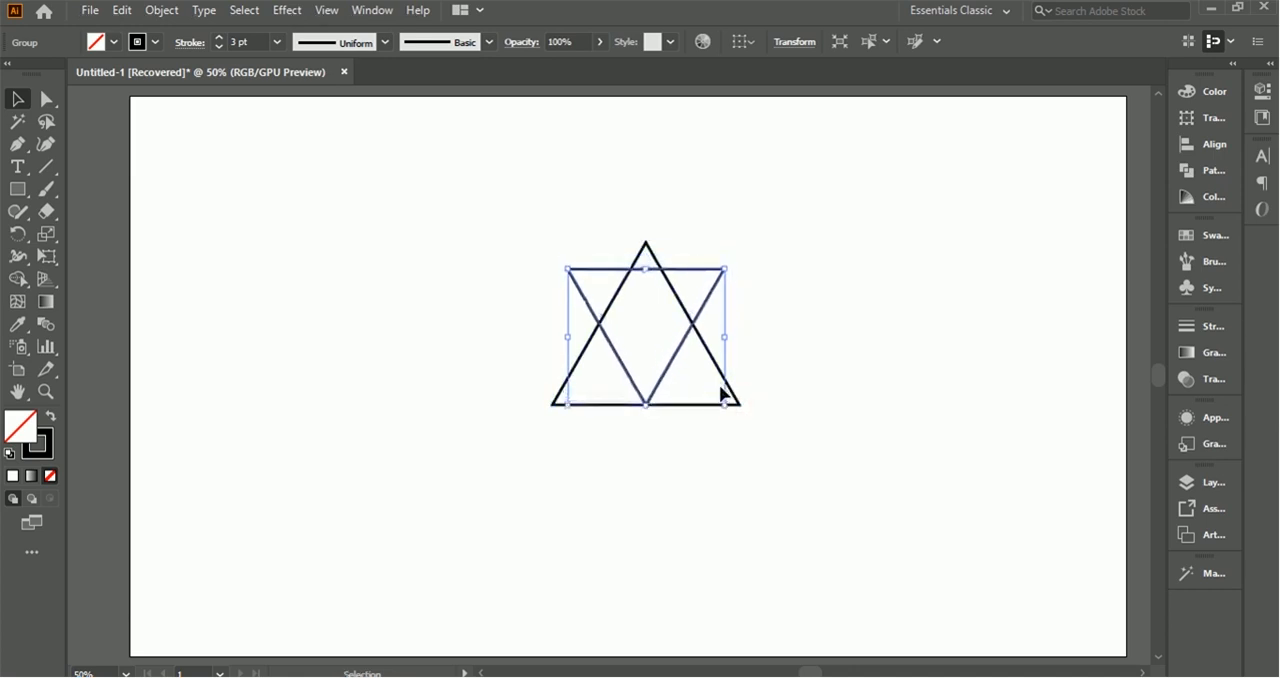
Step: Round all three corners of the larger upright triangle
{"action": "left_click", "coordinate": [722, 382]}
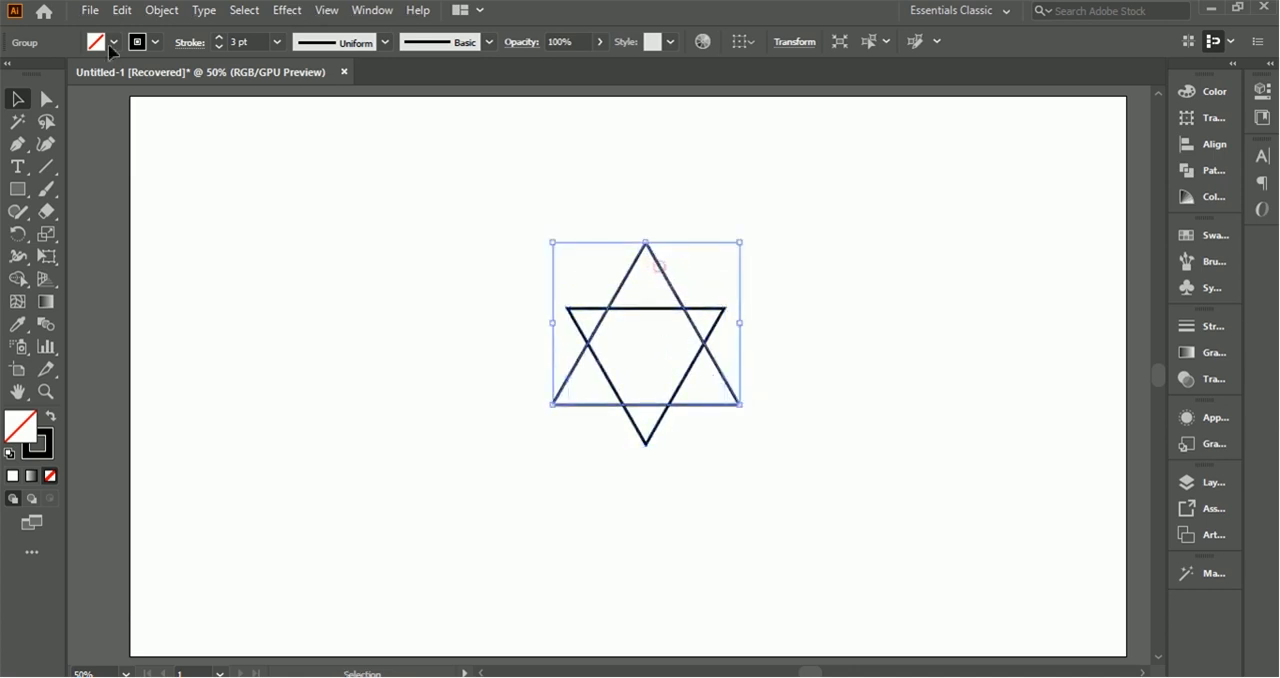
{"action": "left_click", "coordinate": [45, 98]}
{"action": "left_click_drag", "start_coordinate": [647, 266], "coordinate": [651, 320]}
Step: Draw a diagonal line through the star's upper-left and lower-right intersections and extend its upper end beyond the outline
{"action": "left_click", "coordinate": [647, 307]}
{"action": "key", "text": "ctrl+plus"}
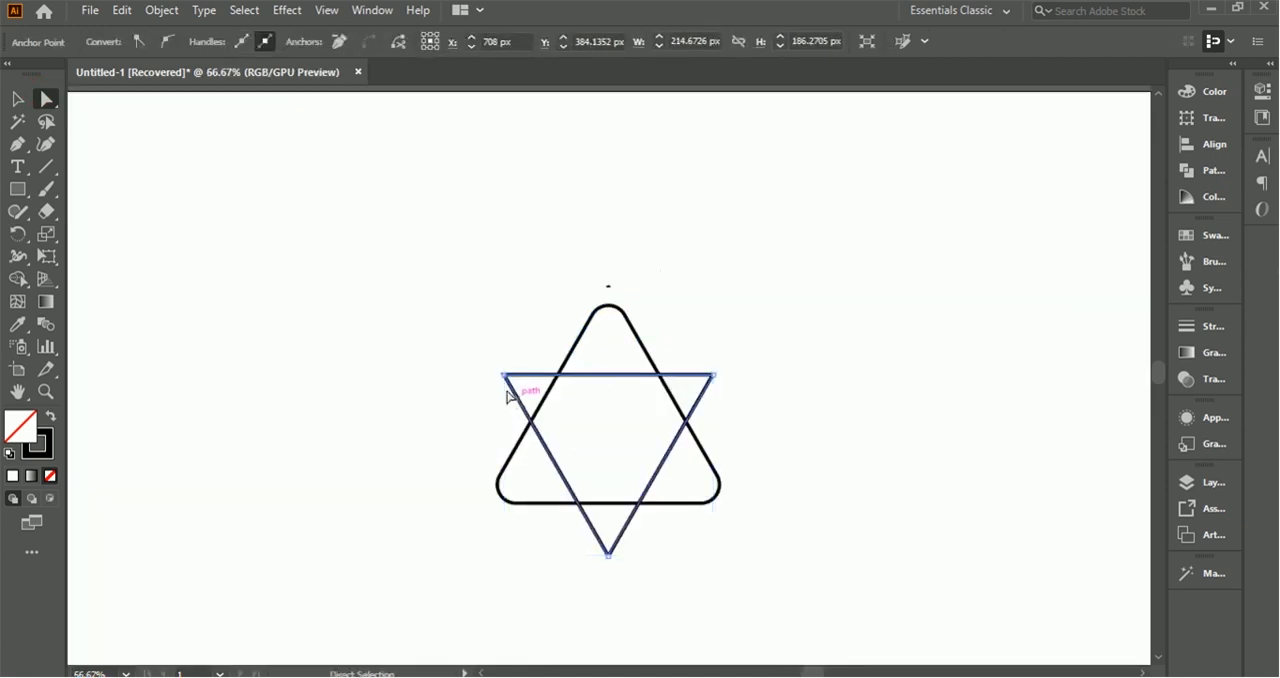
{"action": "key", "text": "ctrl+plus"}
{"action": "left_click_drag", "start_coordinate": [1159, 371], "coordinate": [1162, 375]}
{"action": "left_click", "coordinate": [50, 168]}
{"action": "left_click_drag", "start_coordinate": [525, 238], "coordinate": [695, 500]}
{"action": "key", "text": "a"}
{"action": "left_click_drag", "start_coordinate": [526, 239], "coordinate": [520, 222]}
{"action": "key", "text": "v"}
{"action": "right_click", "coordinate": [613, 366]}
{"action": "mouse_move", "coordinate": [717, 573]}
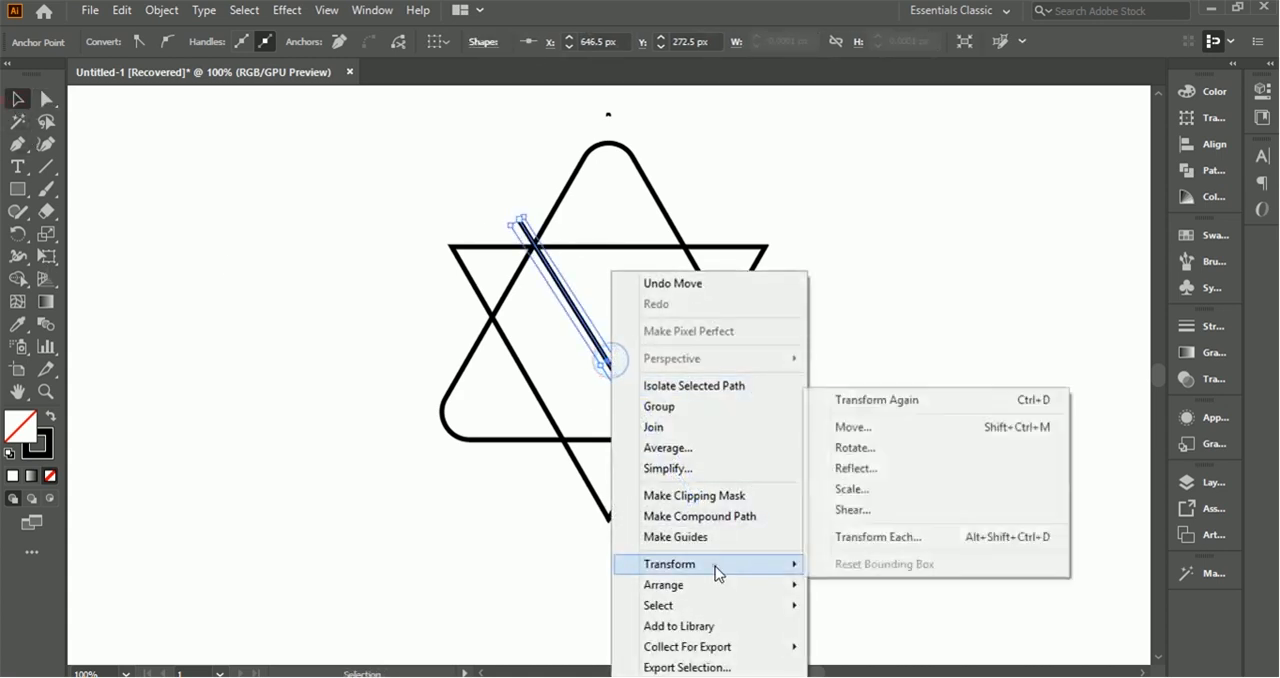
{"action": "left_click", "coordinate": [920, 469]}
{"action": "left_click", "coordinate": [958, 362]}
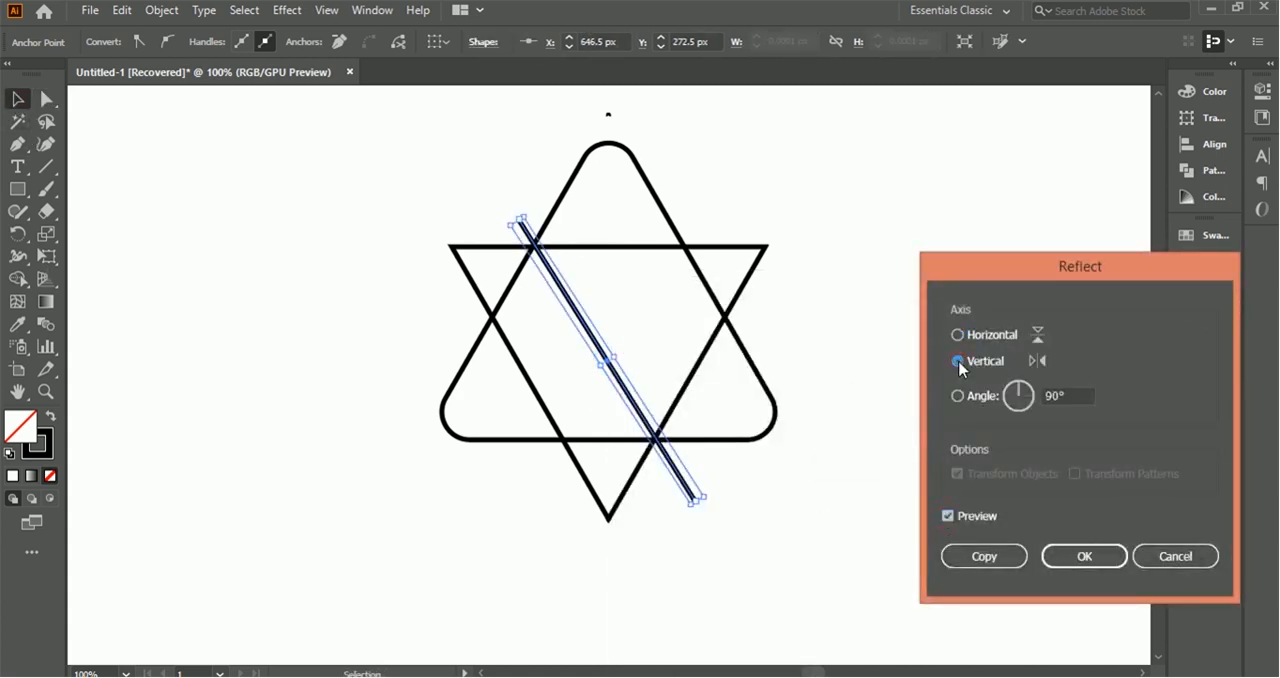
{"action": "left_click", "coordinate": [1175, 555]}
{"action": "left_click", "coordinate": [829, 506]}
Step: Add a mirrored copy of the diagonal line across the vertical axis and draw a horizontal line through the star's side intersections
{"action": "left_click", "coordinate": [603, 354]}
{"action": "right_click", "coordinate": [596, 349]}
{"action": "mouse_move", "coordinate": [700, 564]}
{"action": "left_click", "coordinate": [900, 466]}
{"action": "left_click", "coordinate": [984, 554]}
{"action": "left_click_drag", "start_coordinate": [628, 323], "coordinate": [632, 326]}
{"action": "left_click", "coordinate": [50, 166]}
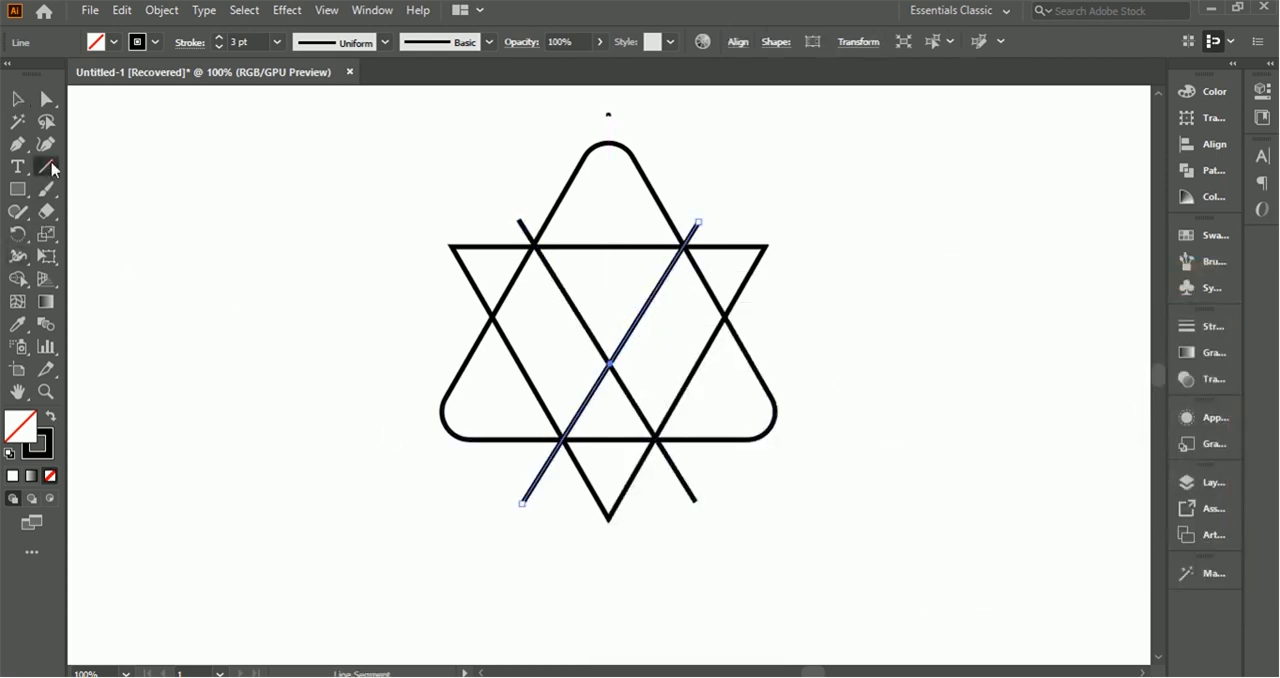
{"action": "left_click_drag", "start_coordinate": [477, 316], "coordinate": [899, 317]}
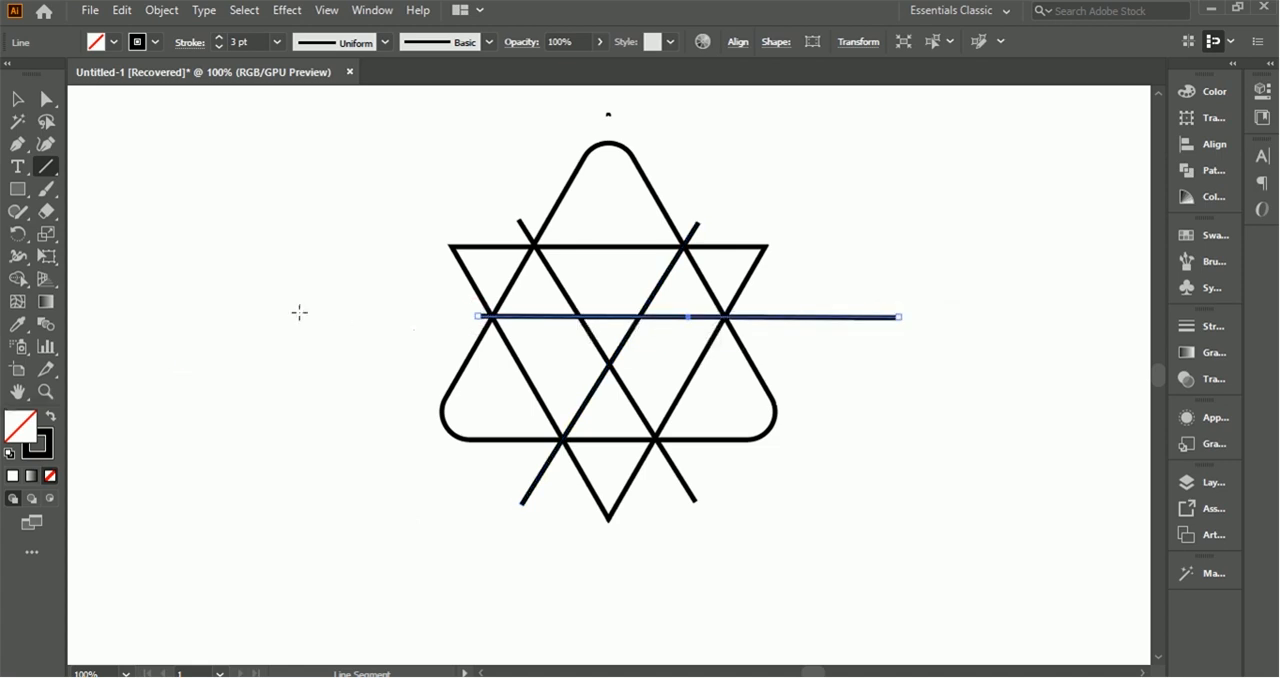
Step: Select the whole star with its crossing lines and divide it into separate regions using the Shape Builder
{"action": "left_click", "coordinate": [17, 98]}
{"action": "left_click_drag", "start_coordinate": [340, 139], "coordinate": [775, 455]}
{"action": "left_click", "coordinate": [18, 280]}
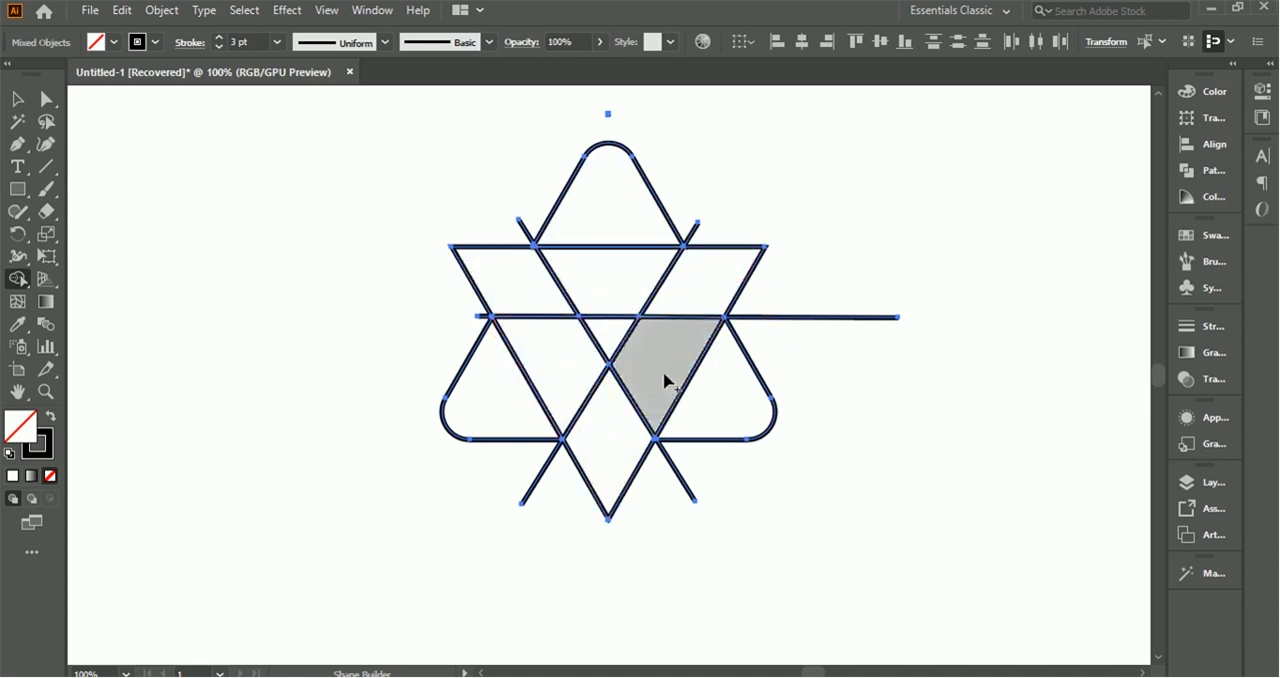
{"action": "left_click", "coordinate": [16, 98]}
{"action": "left_click", "coordinate": [257, 170]}
Step: Ungroup the divided star pieces so each can be selected individually
{"action": "left_click", "coordinate": [493, 252]}
{"action": "right_click", "coordinate": [492, 250]}
{"action": "left_click", "coordinate": [563, 403]}
{"action": "left_click", "coordinate": [339, 273]}
Step: Delete the inverted triangle's three protruding tips from the star
{"action": "left_click", "coordinate": [493, 252]}
{"action": "key", "text": "Delete"}
{"action": "left_click", "coordinate": [763, 256]}
{"action": "key", "text": "Delete"}
{"action": "left_click", "coordinate": [628, 490]}
{"action": "key", "text": "Delete"}
Step: Delete the overhanging ends of both diagonal lines and the horizontal line outside the star
{"action": "left_click", "coordinate": [541, 477]}
{"action": "key", "text": "Delete"}
{"action": "left_click", "coordinate": [690, 492]}
{"action": "key", "text": "Delete"}
{"action": "left_click", "coordinate": [523, 224]}
{"action": "key", "text": "Delete"}
{"action": "left_click", "coordinate": [690, 240]}
{"action": "key", "text": "Delete"}
{"action": "left_click", "coordinate": [846, 317]}
{"action": "key", "text": "Delete"}
{"action": "left_click", "coordinate": [486, 317]}
{"action": "key", "text": "Delete"}
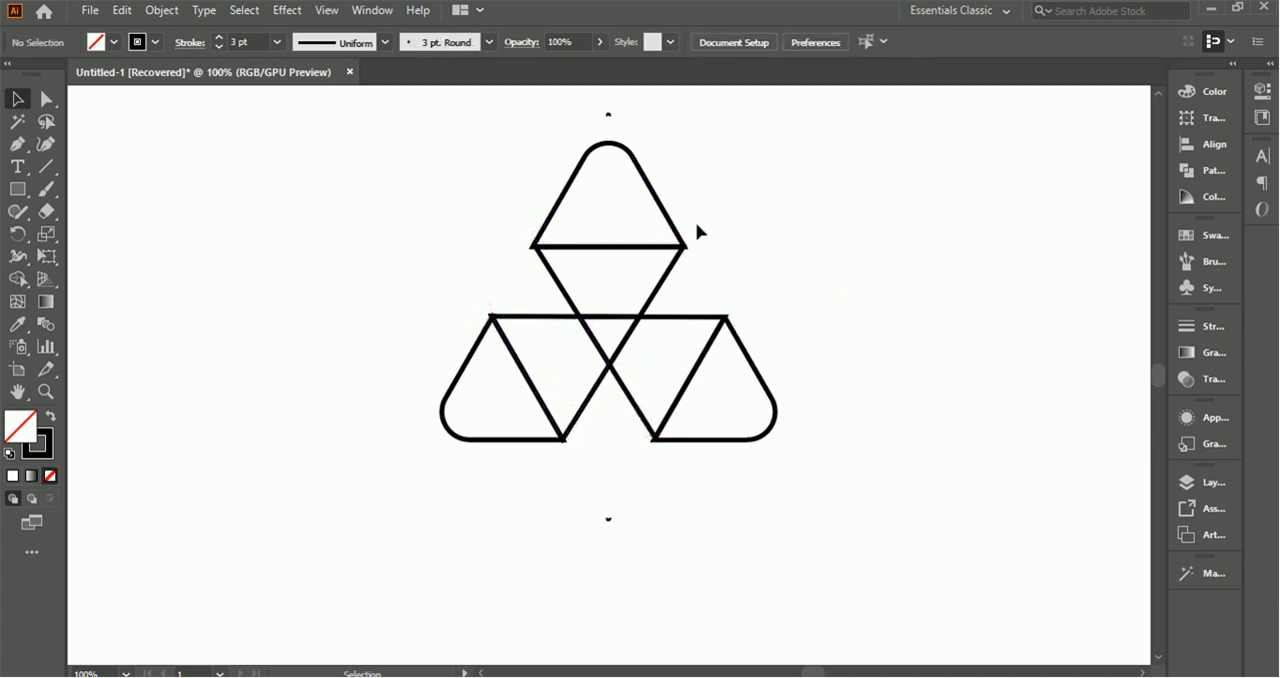
Step: Delete the upper-right diagonal, the lower-right diagonal and the left horizontal segment around the central triangle
{"action": "left_click", "coordinate": [551, 272]}
{"action": "left_click", "coordinate": [380, 212]}
{"action": "key", "text": "a"}
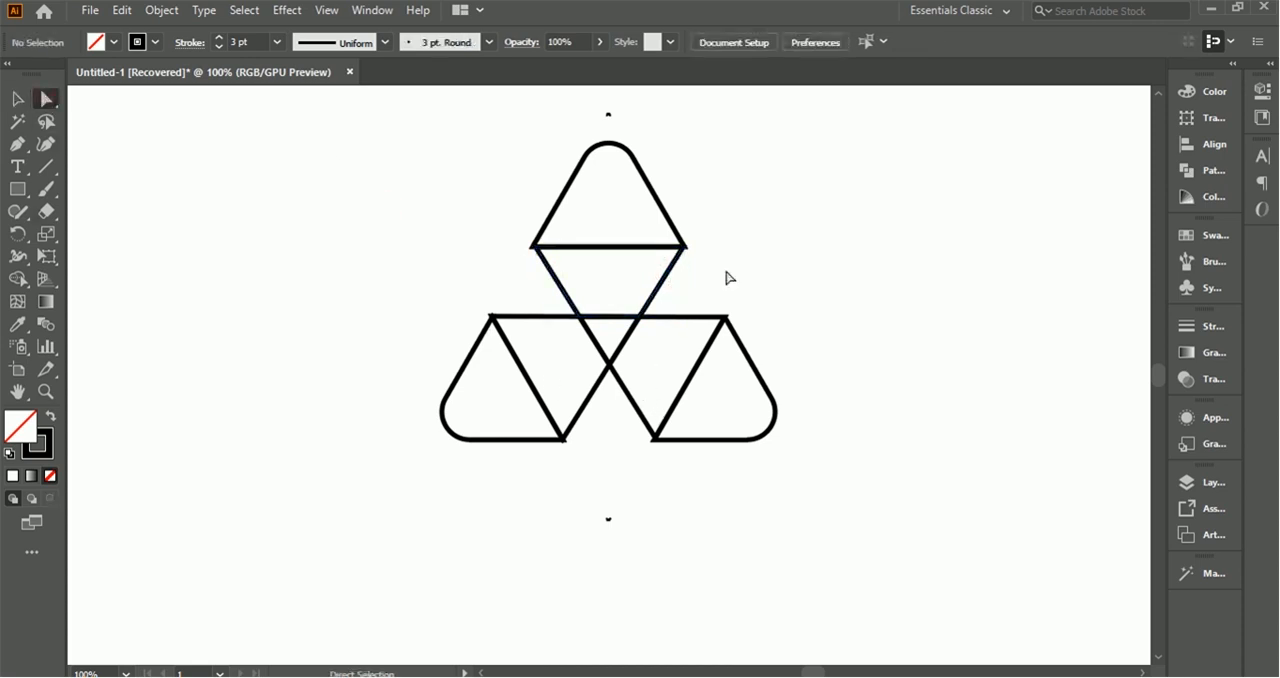
{"action": "left_click", "coordinate": [652, 286]}
{"action": "key", "text": "Delete"}
{"action": "left_click", "coordinate": [640, 418]}
{"action": "left_click", "coordinate": [618, 436]}
{"action": "left_click_drag", "start_coordinate": [621, 410], "coordinate": [642, 382]}
{"action": "key", "text": "Delete"}
{"action": "left_click_drag", "start_coordinate": [525, 286], "coordinate": [545, 339]}
{"action": "key", "text": "Delete"}
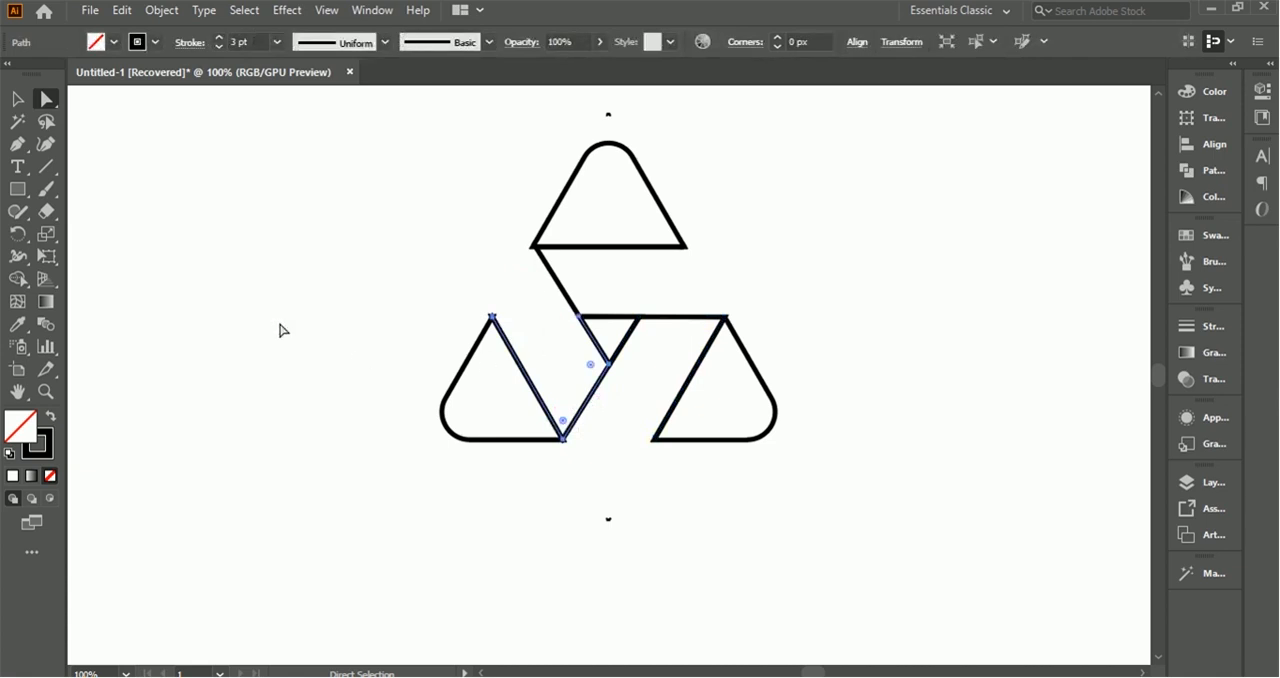
Step: Fill the group of three rounded corner triangles with black
{"action": "left_click", "coordinate": [18, 99]}
{"action": "left_click", "coordinate": [331, 165]}
{"action": "left_click", "coordinate": [652, 194]}
{"action": "left_click", "coordinate": [97, 44]}
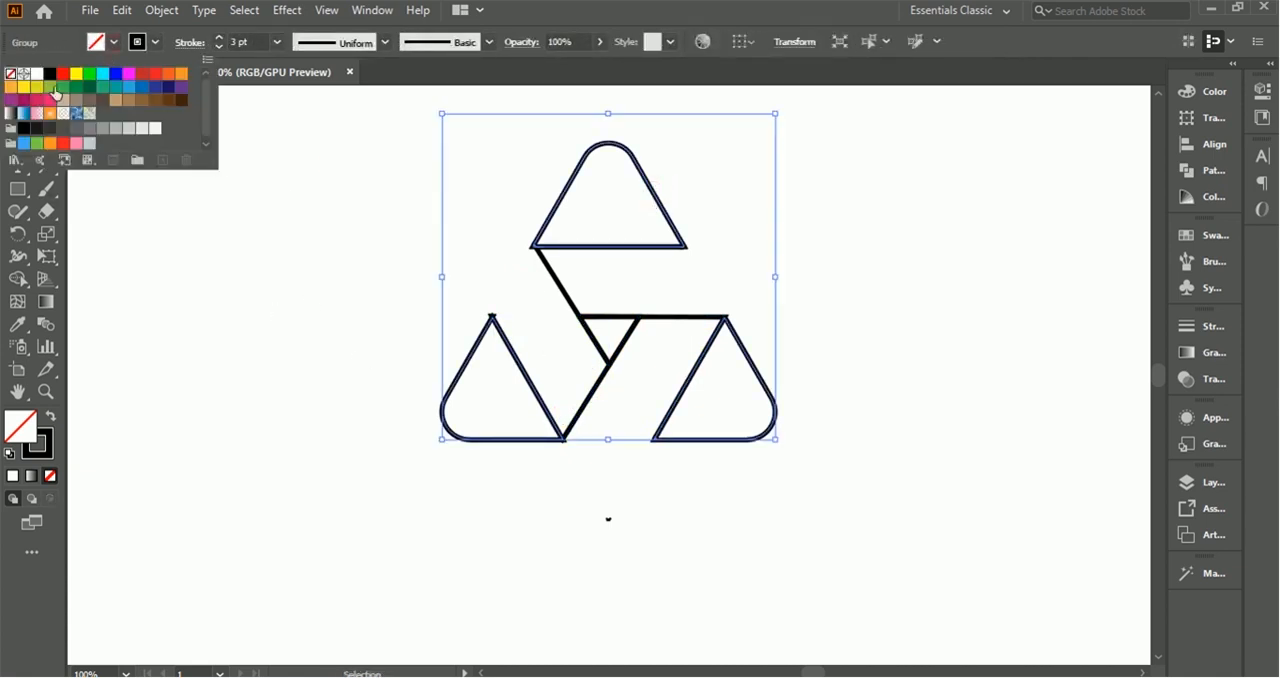
{"action": "left_click", "coordinate": [48, 73]}
{"action": "left_click", "coordinate": [817, 374]}
Step: Fill the small central triangle with black and delete the stray remnant at the lower-left triangle's apex
{"action": "left_click", "coordinate": [628, 322]}
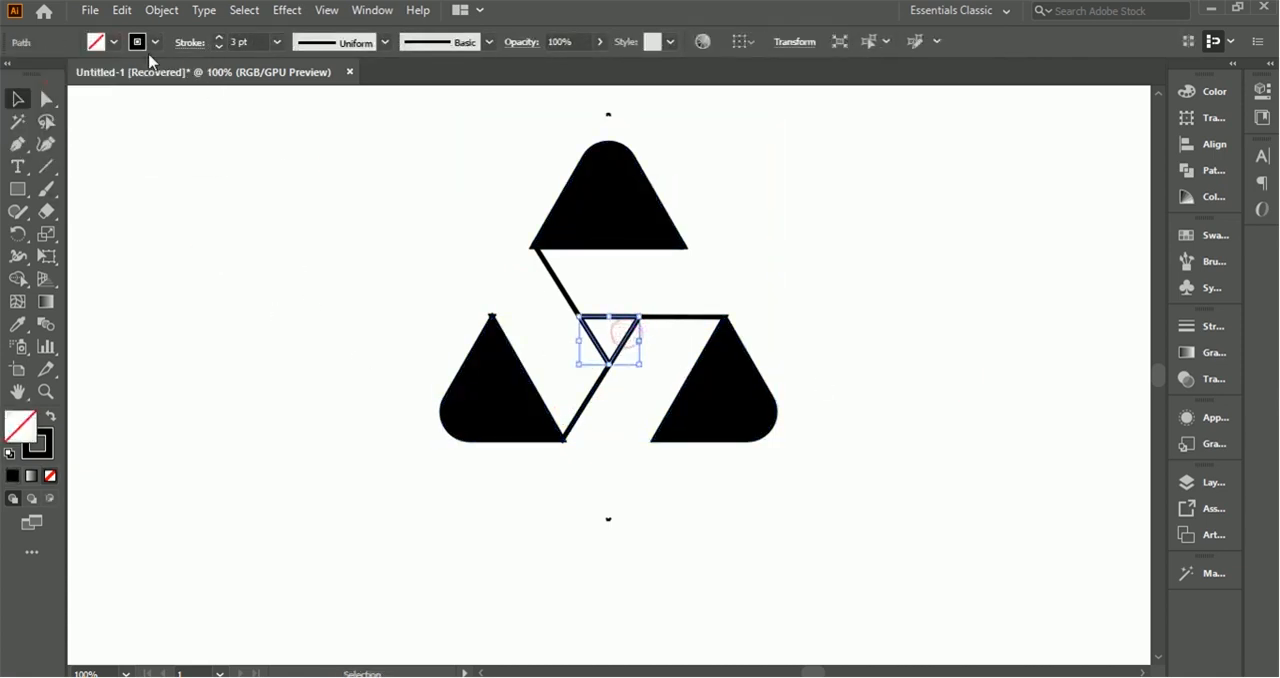
{"action": "left_click", "coordinate": [97, 44]}
{"action": "left_click", "coordinate": [48, 73]}
{"action": "left_click", "coordinate": [237, 211]}
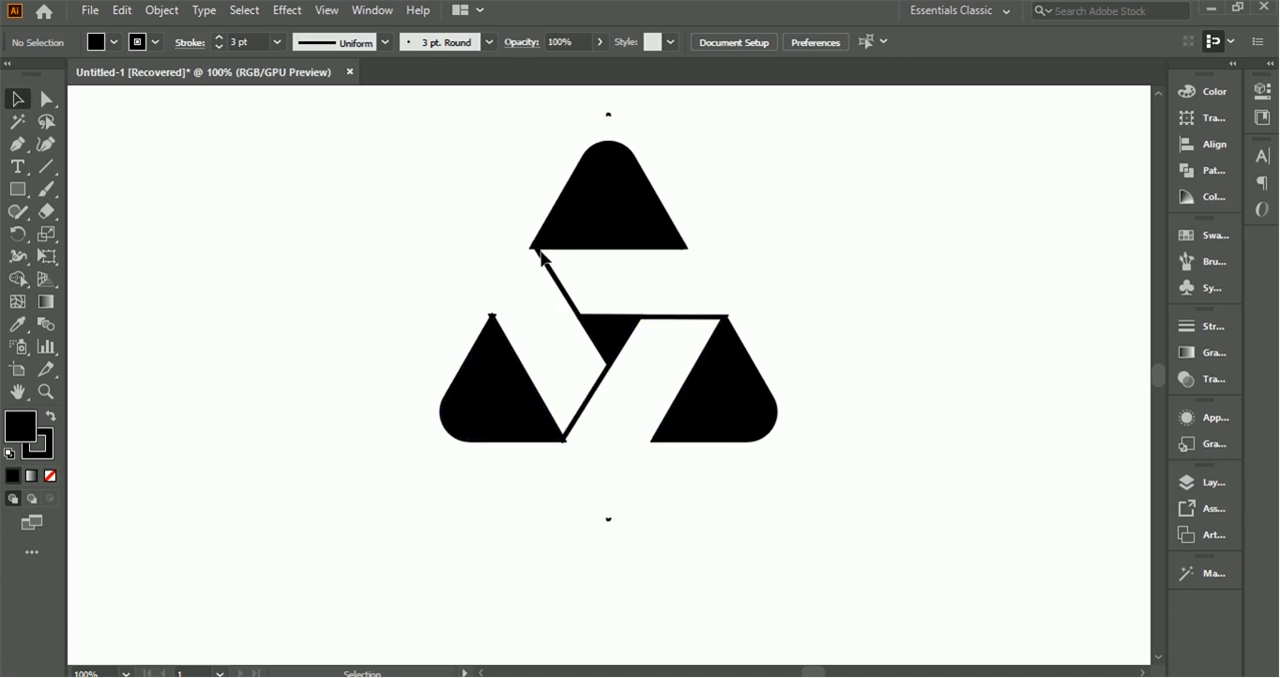
{"action": "left_click", "coordinate": [493, 316]}
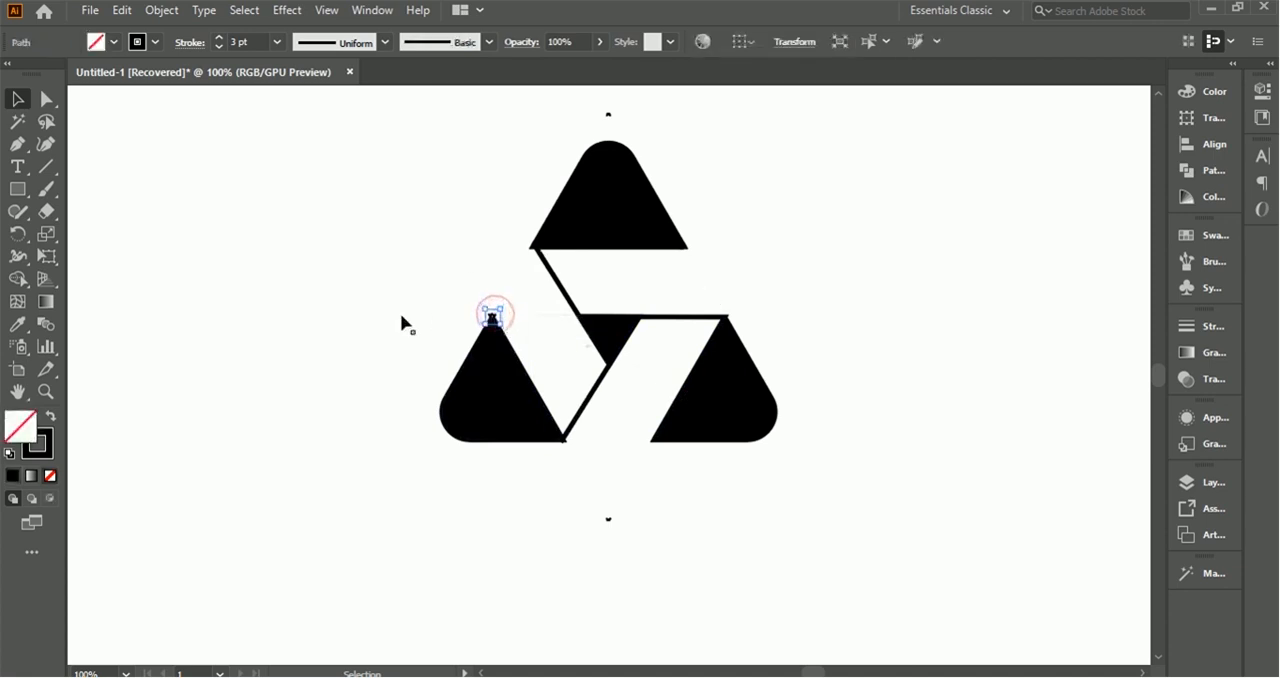
{"action": "left_click", "coordinate": [400, 322]}
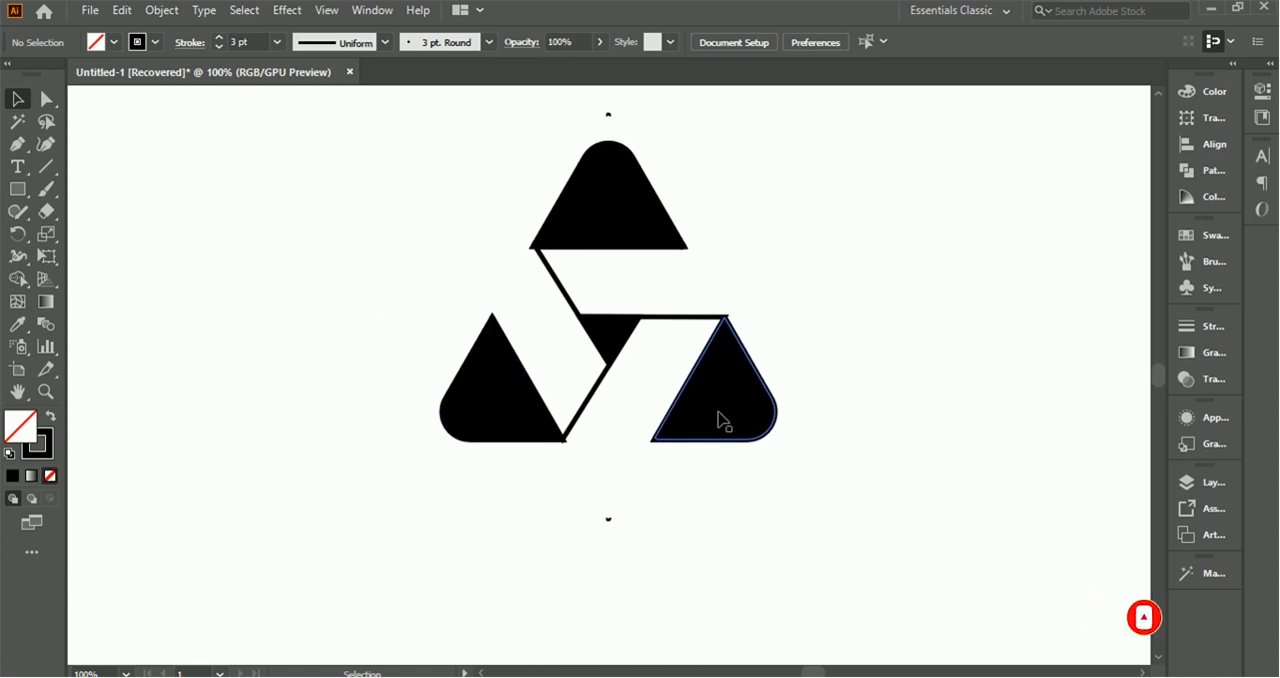
{"action": "left_click", "coordinate": [90, 11]}
{"action": "mouse_move", "coordinate": [167, 344]}
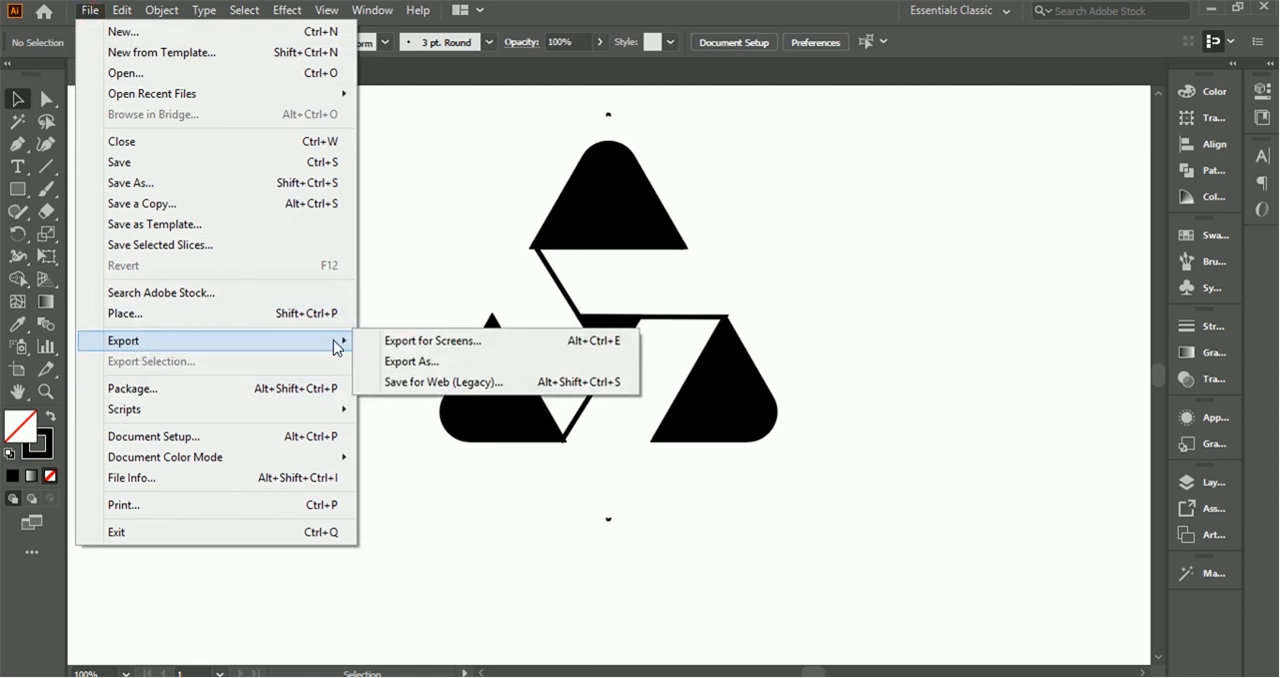
{"action": "left_click", "coordinate": [420, 364]}
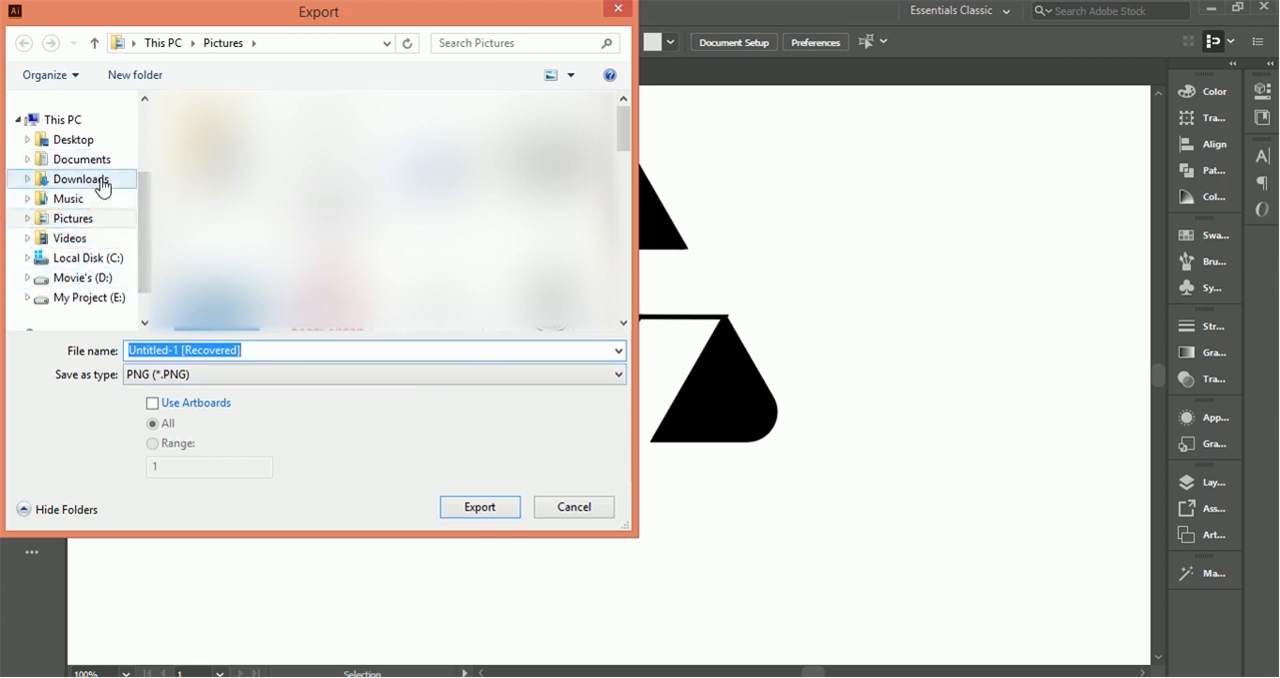
{"action": "left_click", "coordinate": [178, 379]}
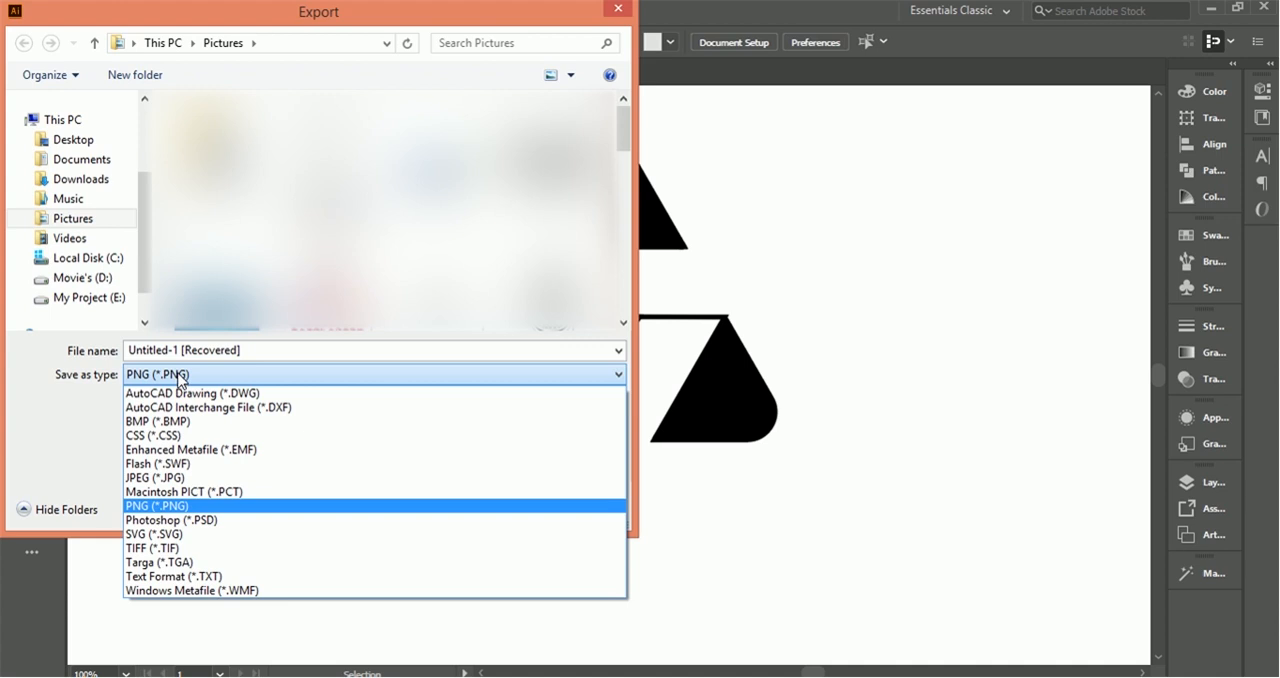
{"action": "left_click", "coordinate": [213, 507]}
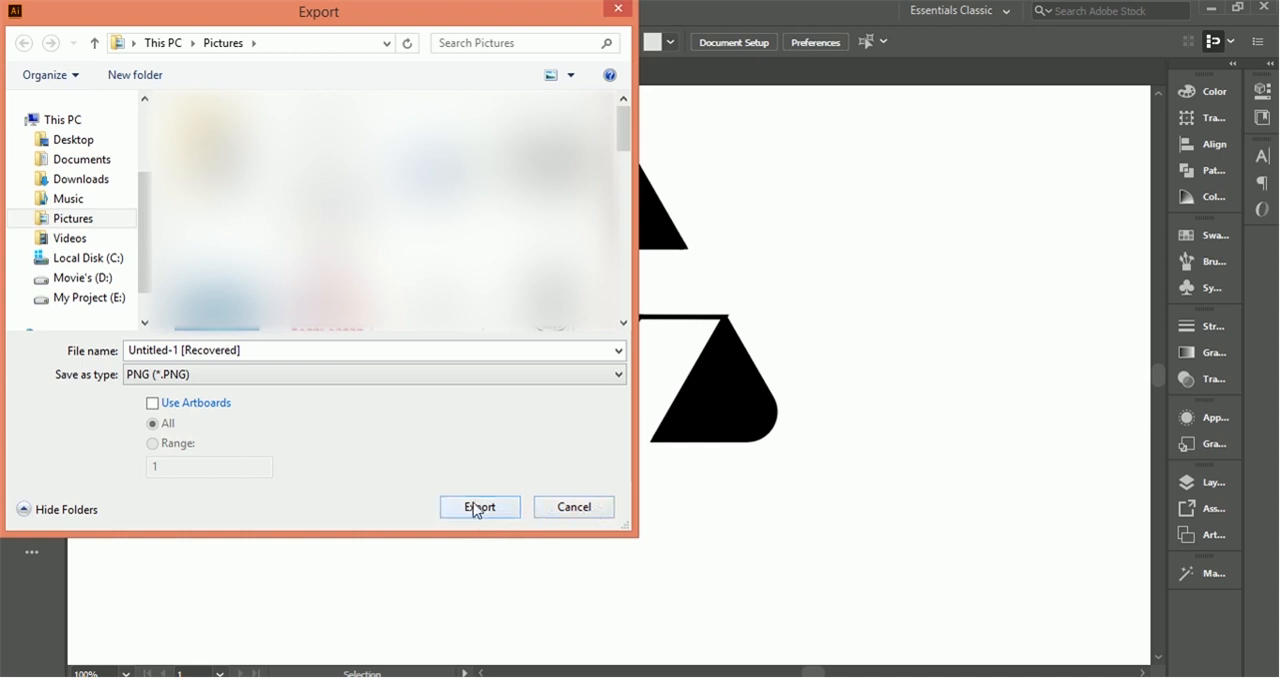
{"action": "left_click", "coordinate": [597, 507]}
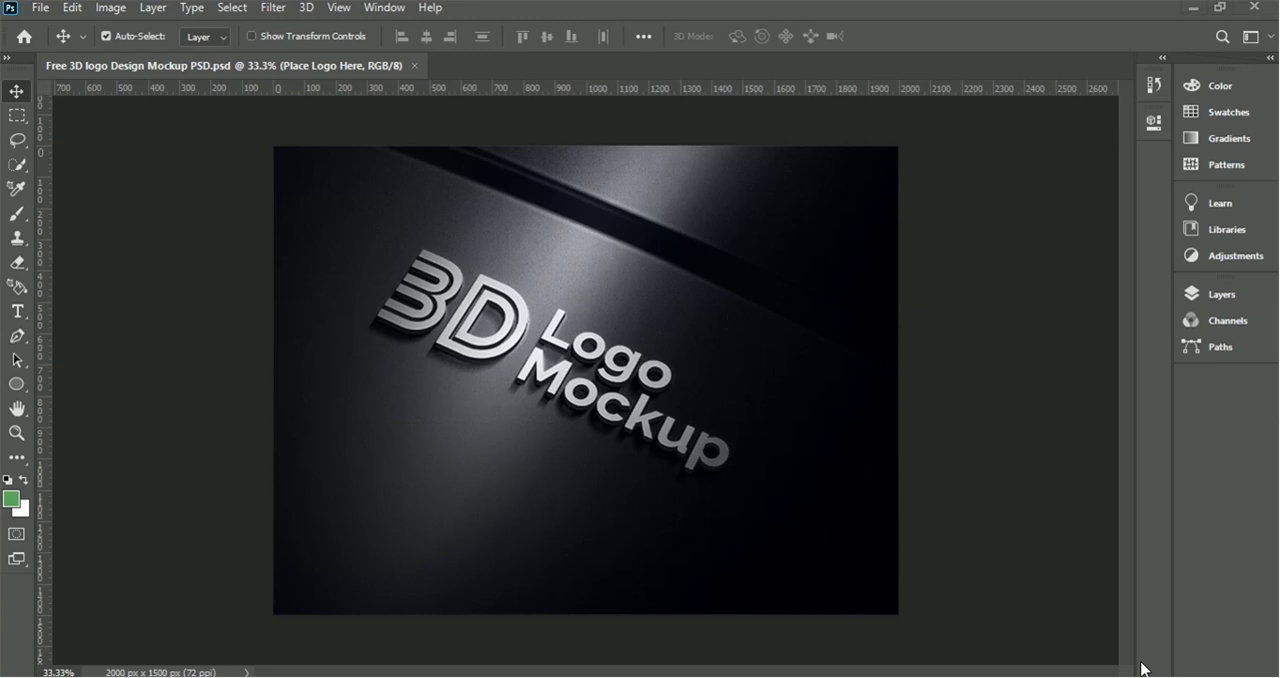
Step: Switch to Photoshop and open the mockup's Place Logo Here smart object for editing, declining the text layer update
{"action": "left_click", "coordinate": [266, 652]}
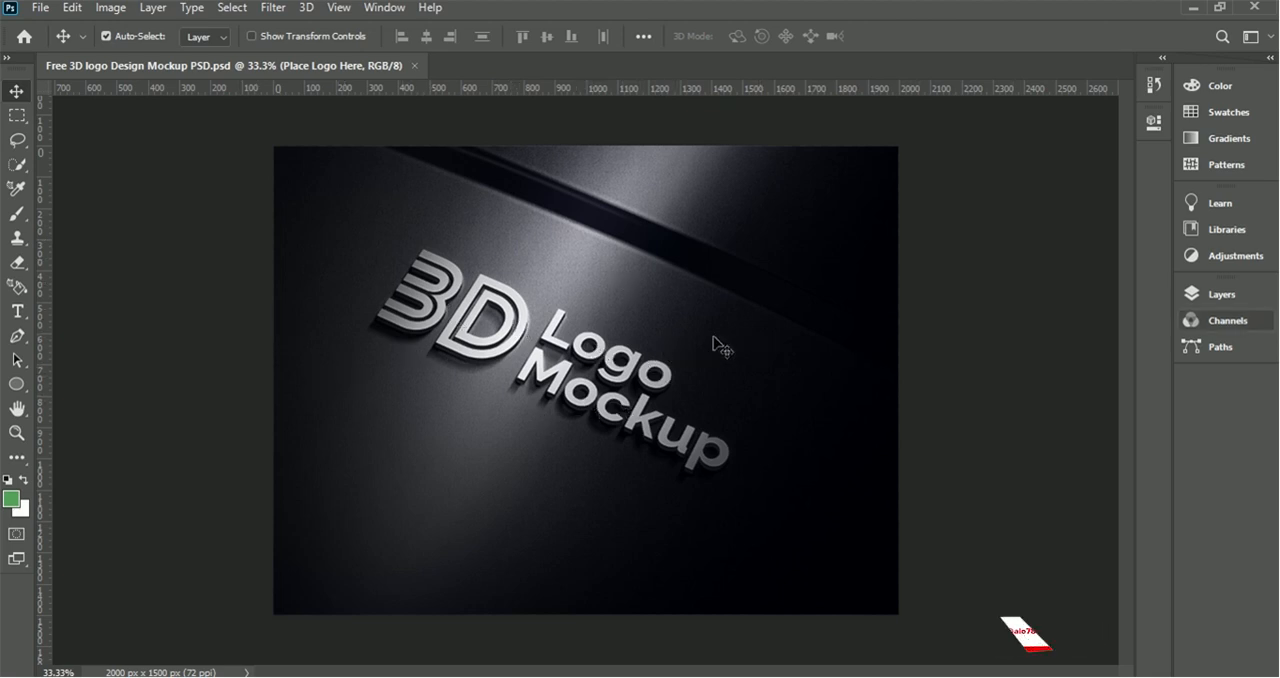
{"action": "left_click", "coordinate": [1210, 297]}
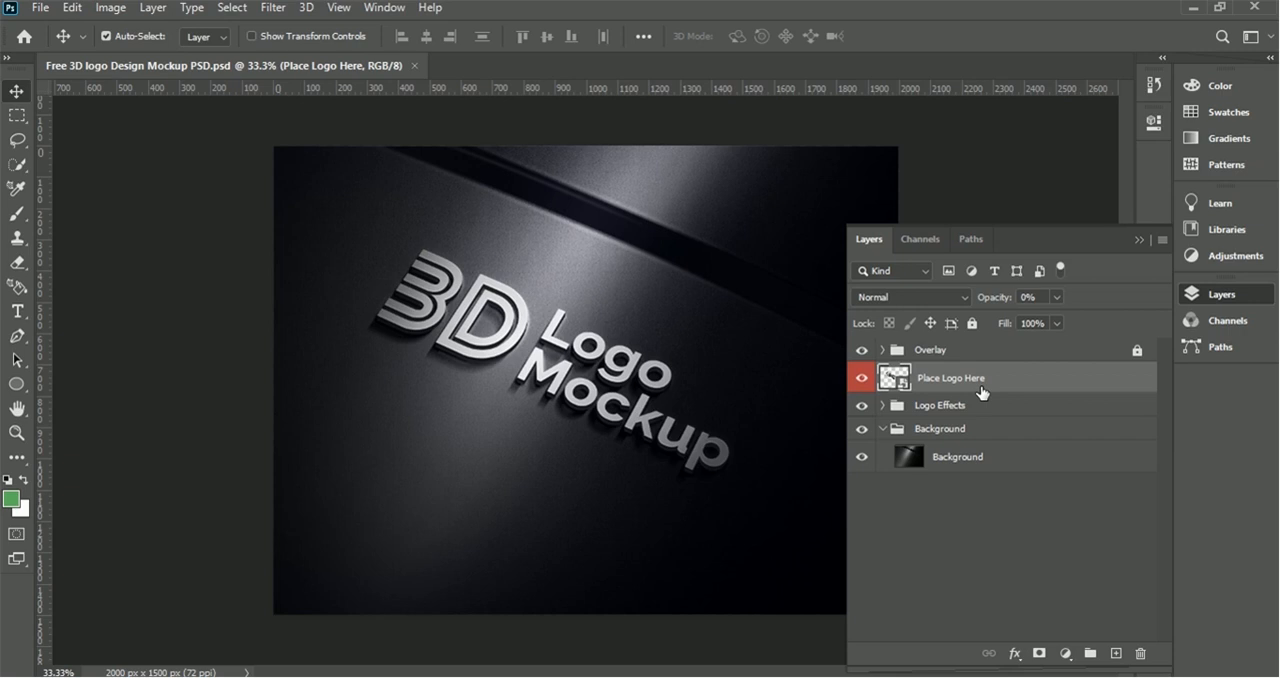
{"action": "double_click", "coordinate": [902, 386]}
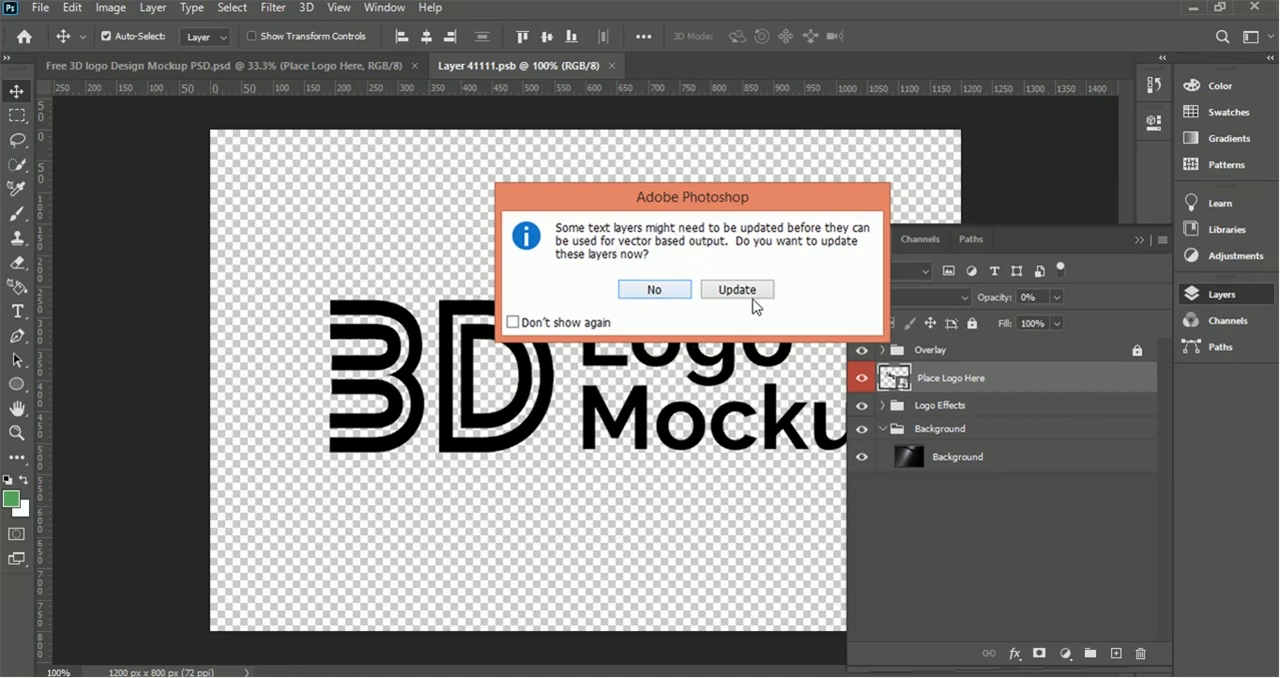
{"action": "left_click", "coordinate": [653, 290]}
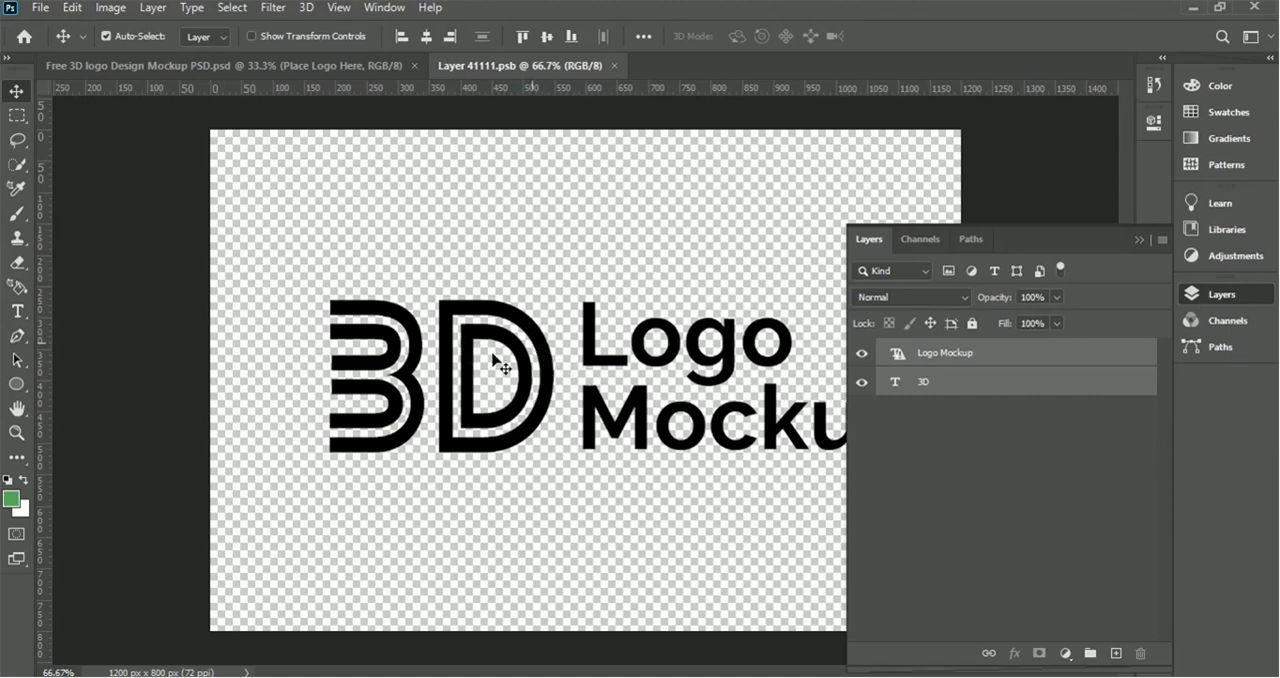
Step: Delete the Logo Mockup text layer from the smart object
{"action": "left_click", "coordinate": [1046, 416]}
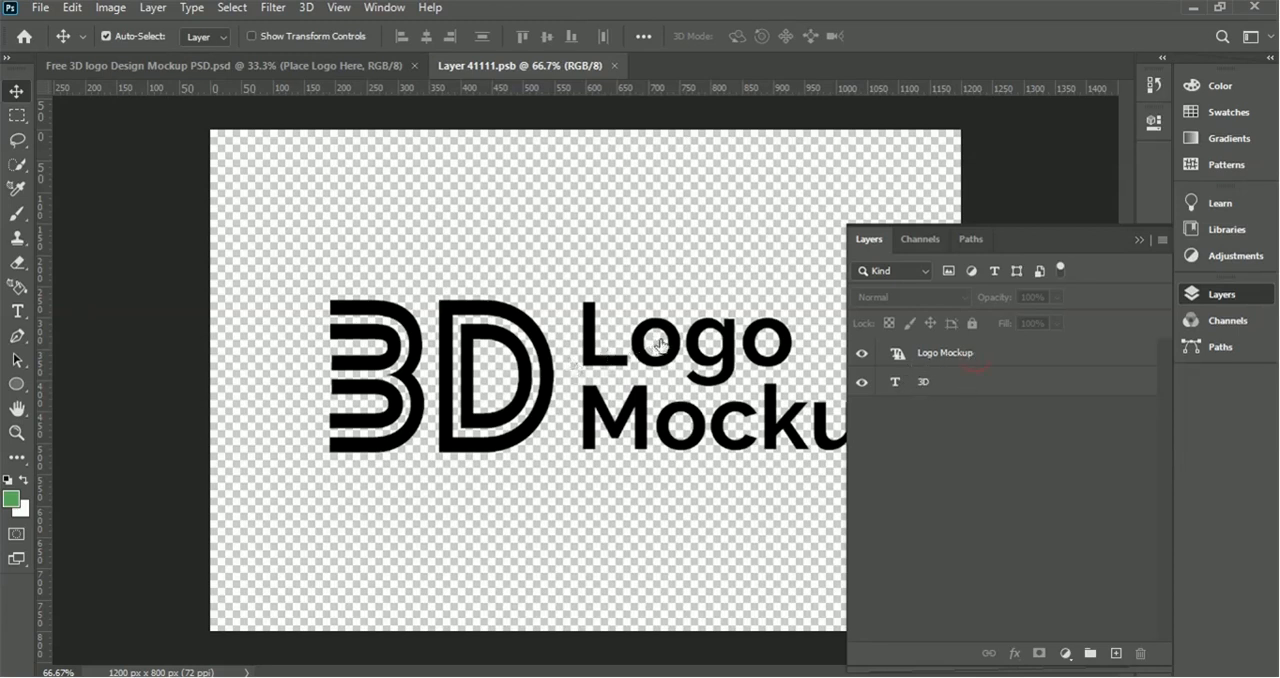
{"action": "left_click", "coordinate": [931, 366]}
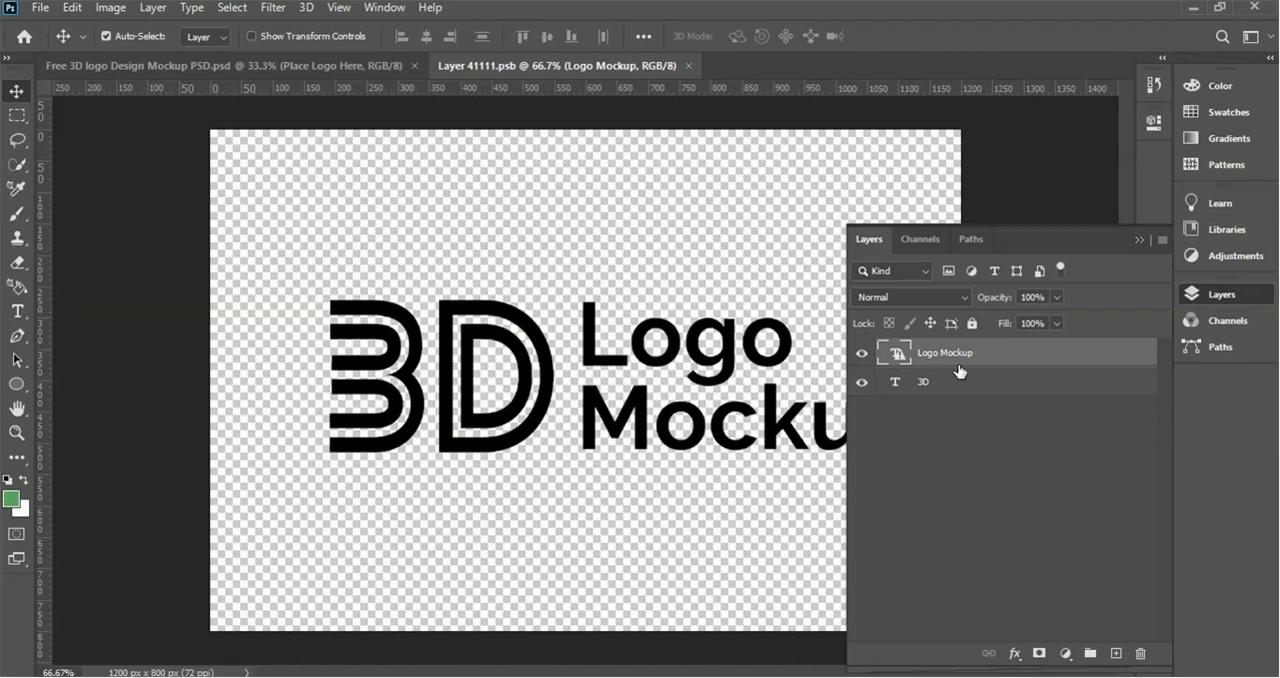
{"action": "left_click", "coordinate": [1139, 656]}
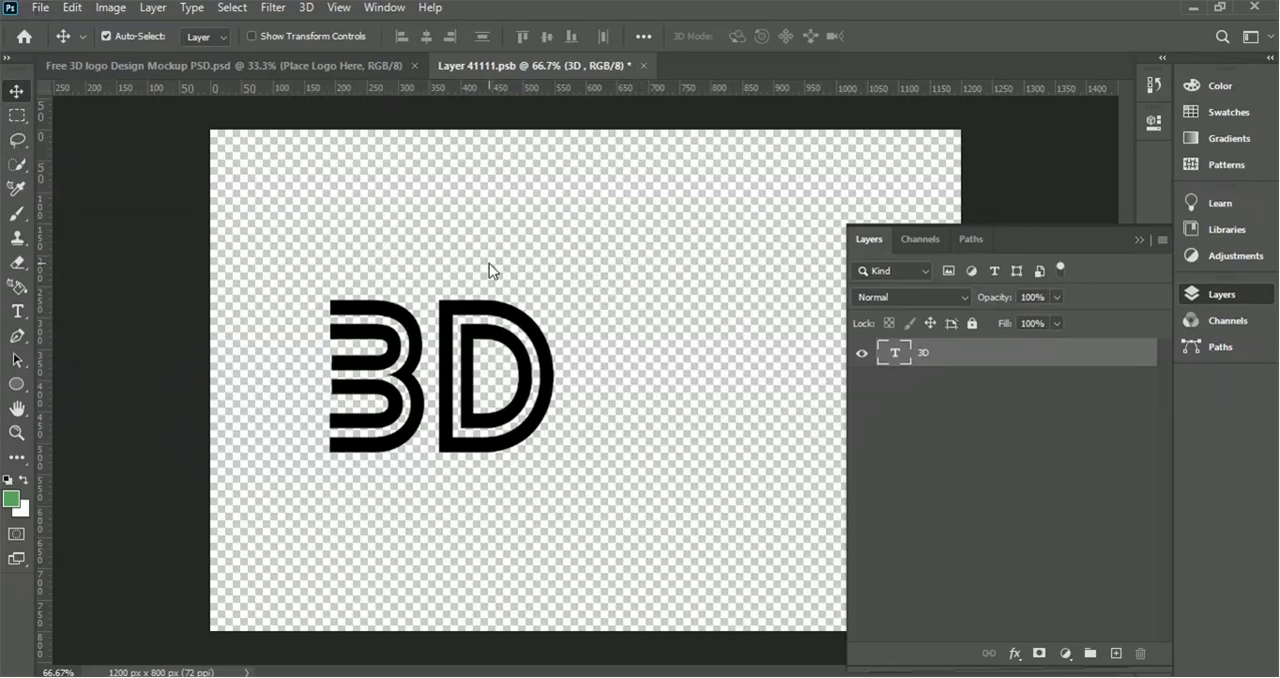
Step: Place the image file "done" from the folder into the smart object and position it at about X 634 px, Y 193 px
{"action": "left_click", "coordinate": [333, 647]}
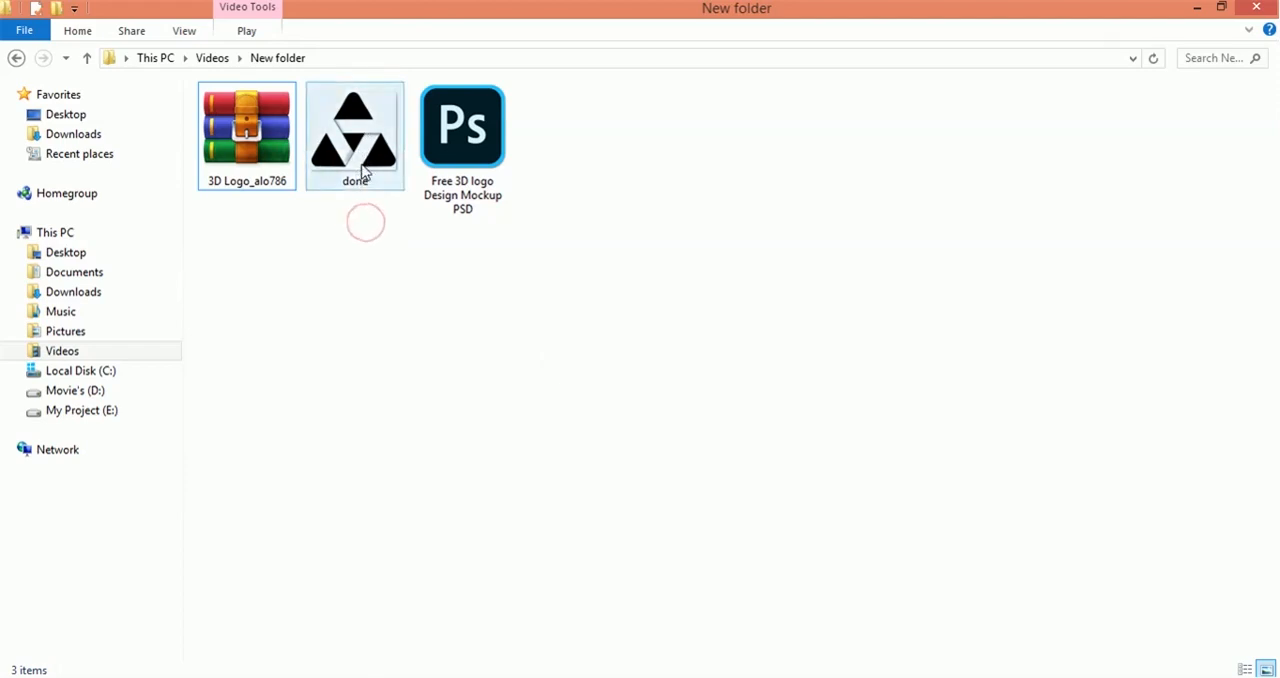
{"action": "left_click", "coordinate": [362, 136]}
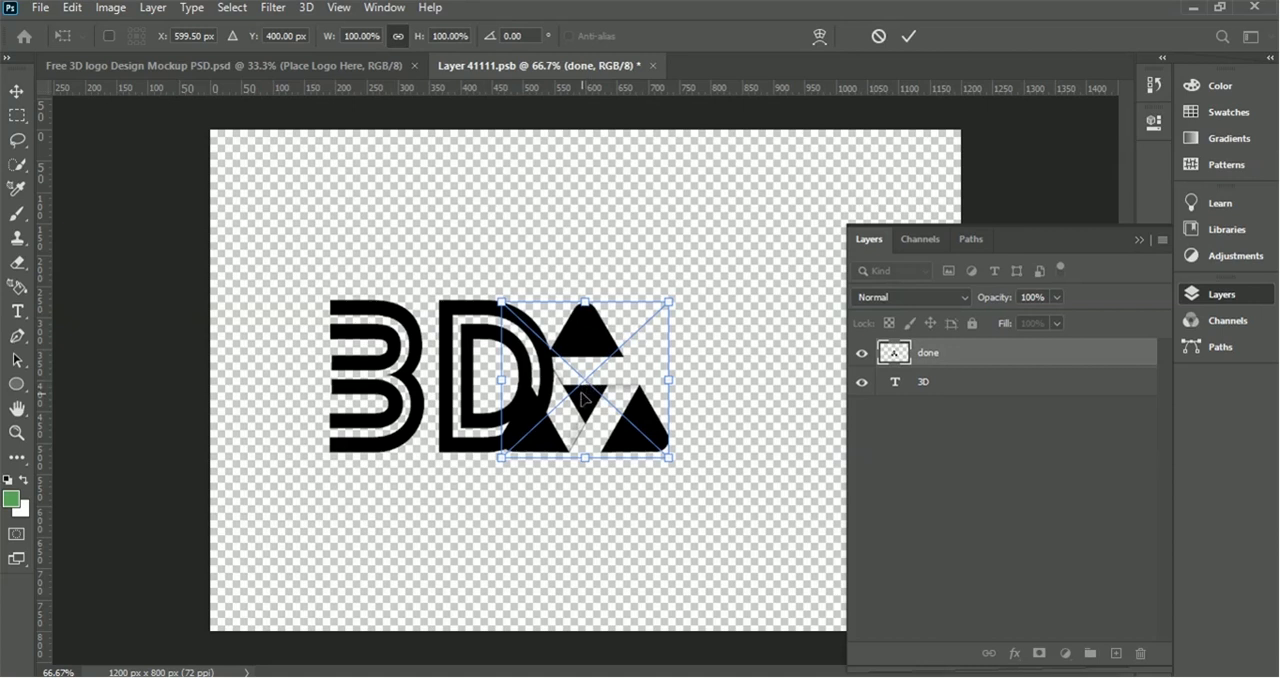
{"action": "left_click_drag", "start_coordinate": [598, 388], "coordinate": [605, 270]}
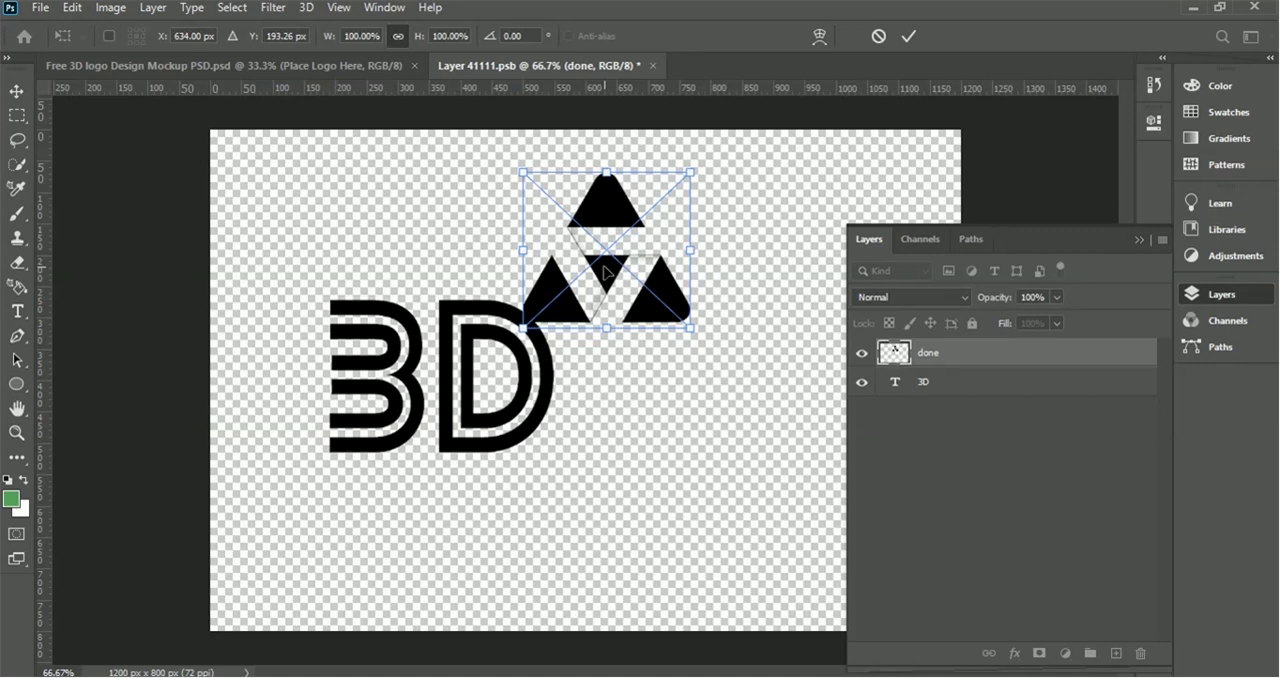
{"action": "left_click", "coordinate": [917, 38]}
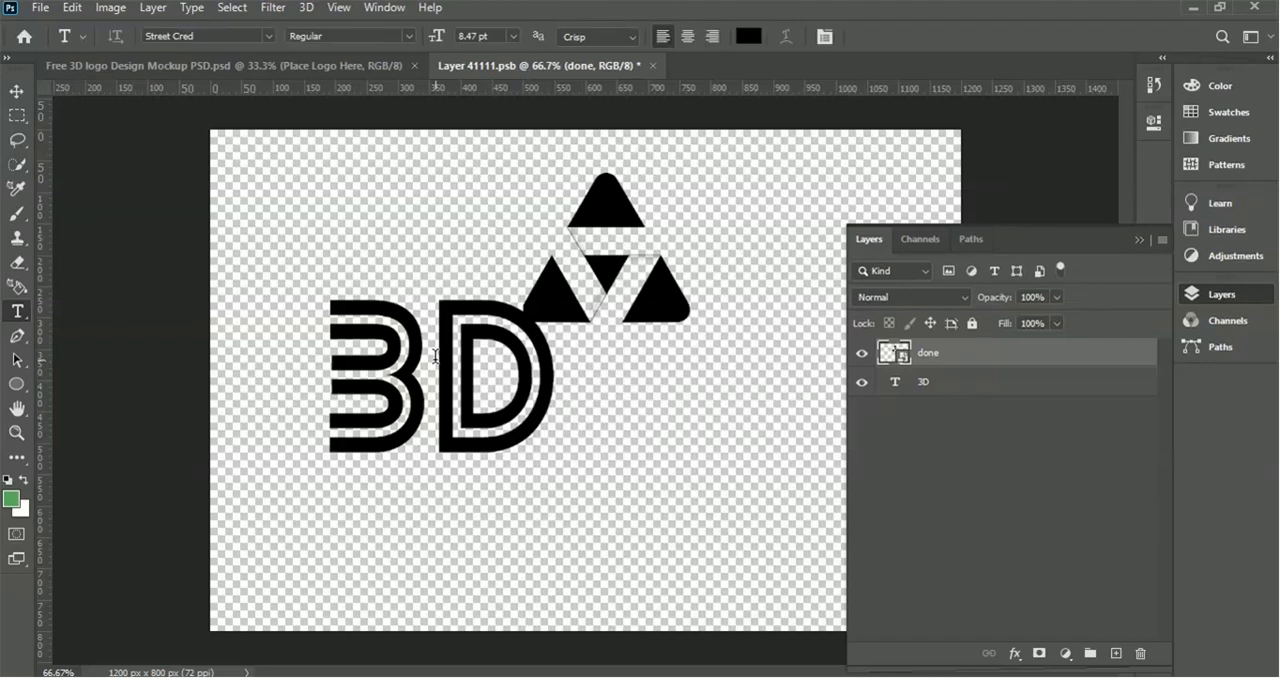
Step: Extend the 3D text so it reads "3D Logo"
{"action": "left_click", "coordinate": [435, 355]}
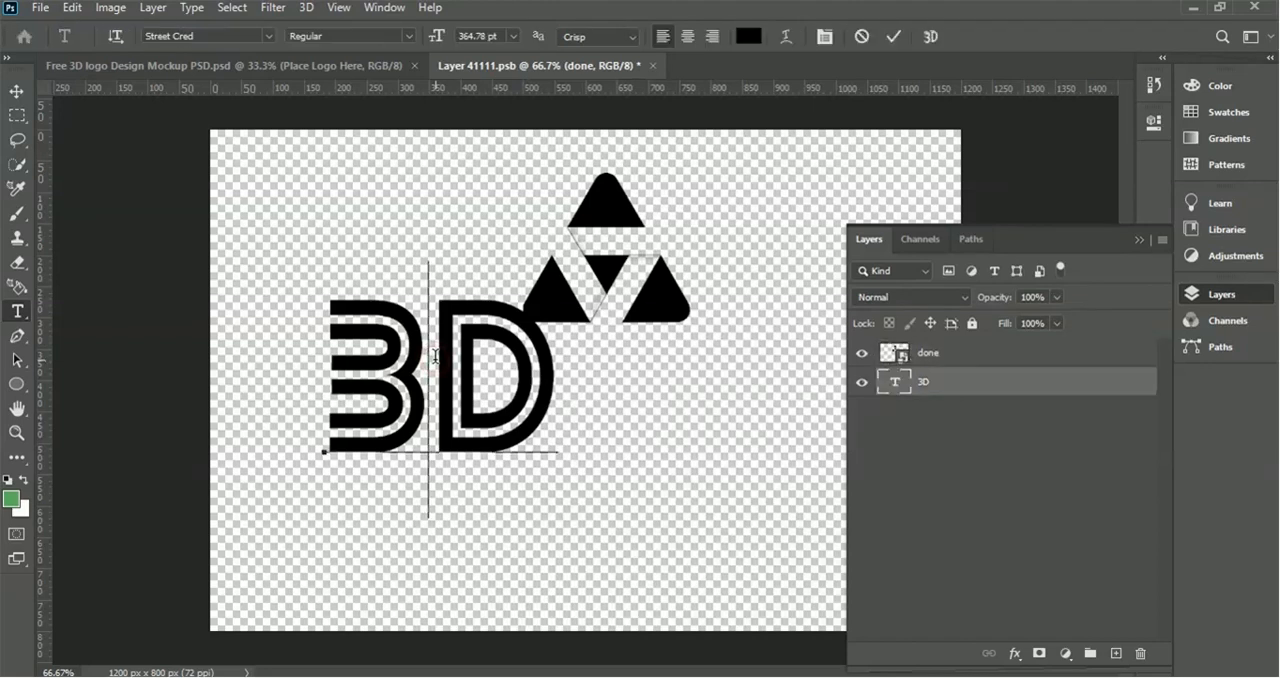
{"action": "key", "text": "Right"}
{"action": "key", "text": "Right"}
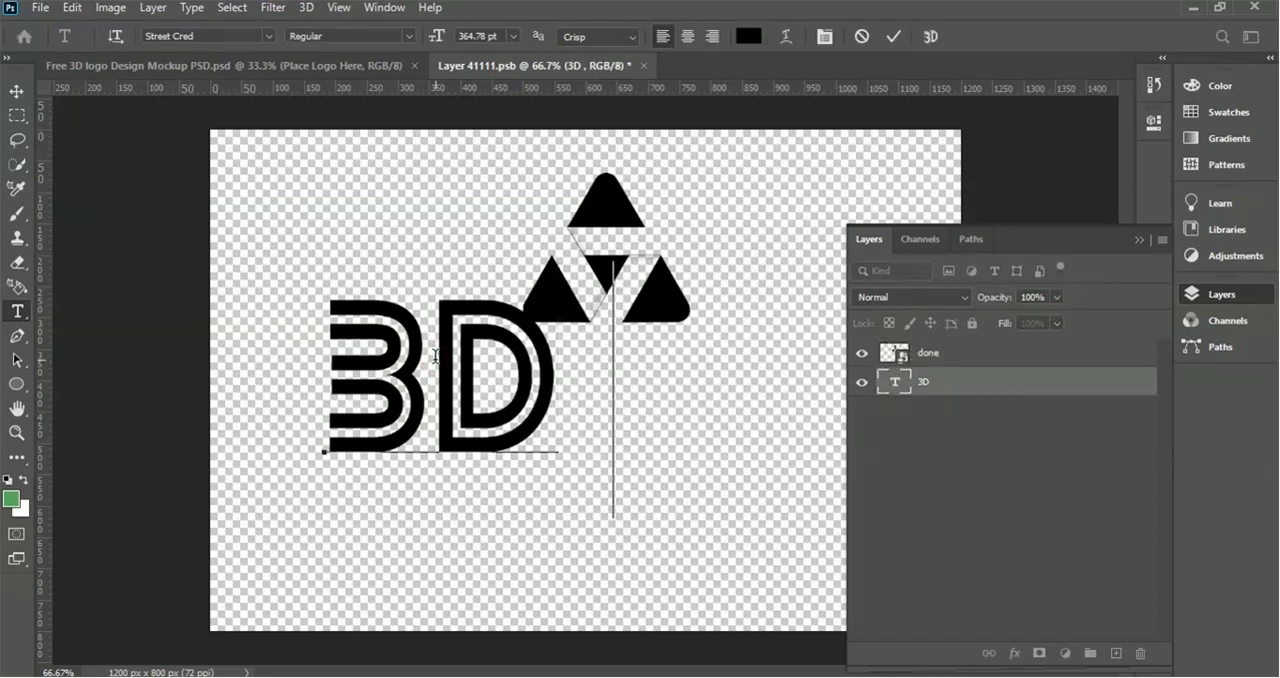
{"action": "type", "text": "LOGO"}
Step: Set the whole text's font size to 154.78 pt and move it directly beneath the triangular logo, roughly centred
{"action": "key", "text": "ctrl+a"}
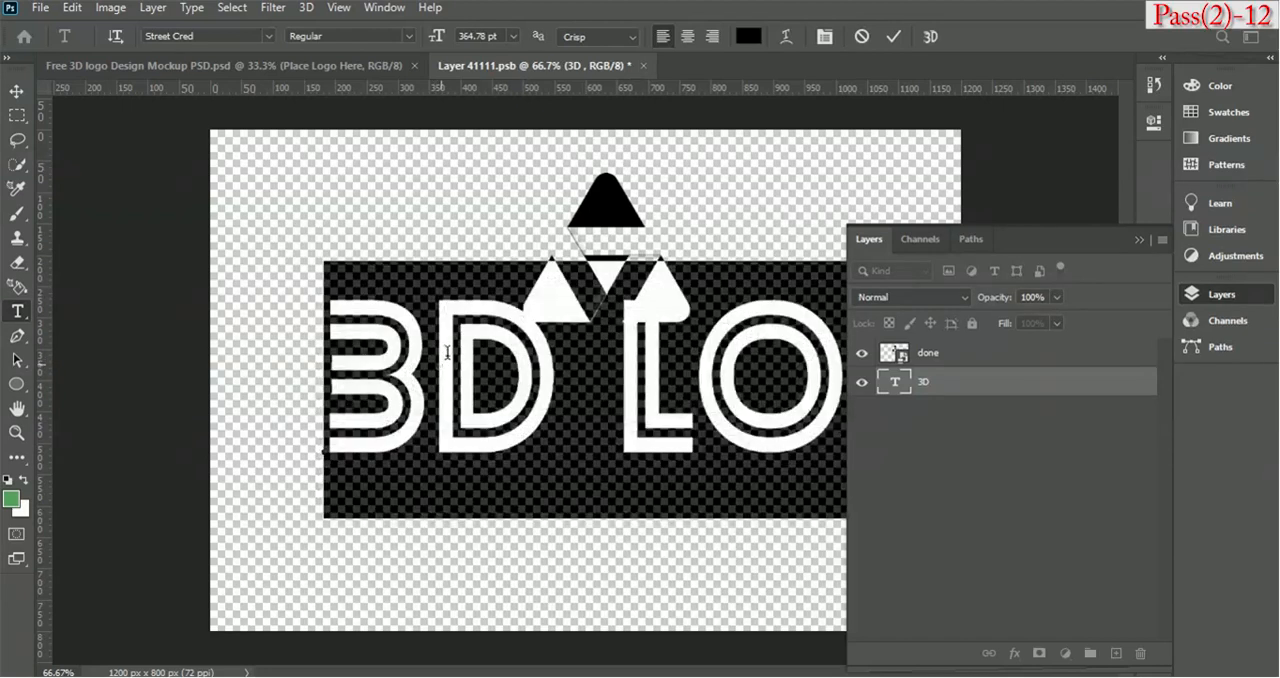
{"action": "left_click_drag", "start_coordinate": [438, 37], "coordinate": [249, 93]}
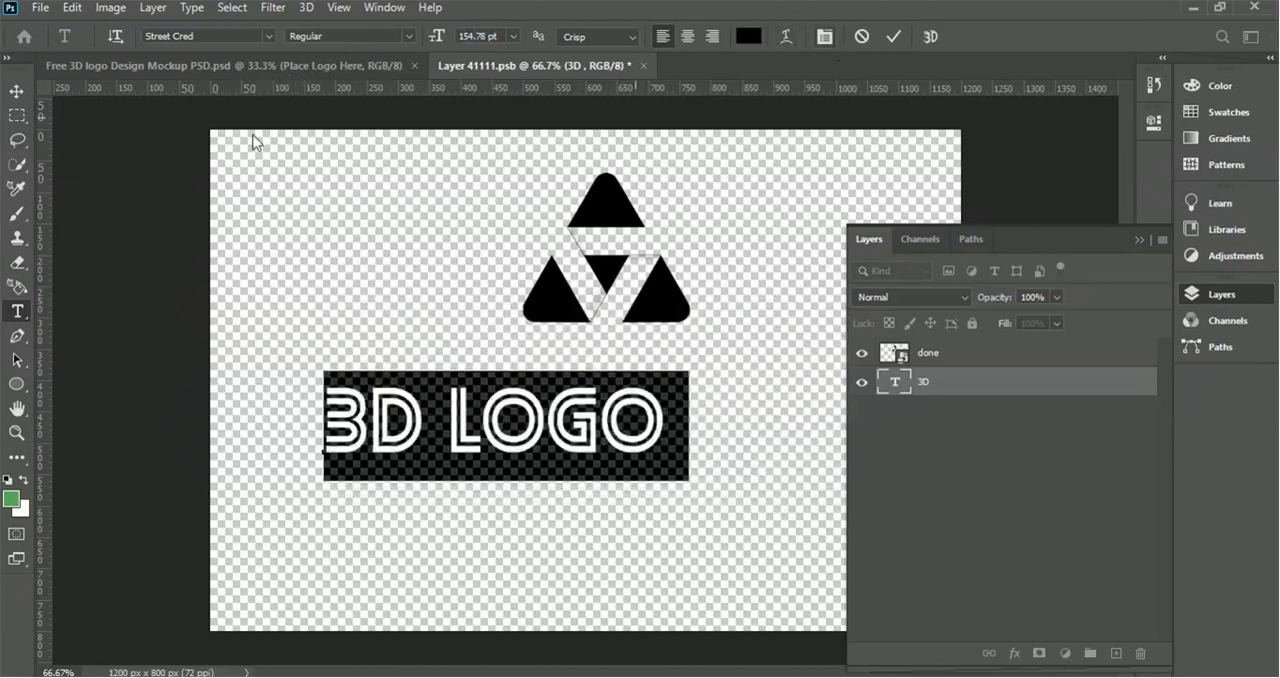
{"action": "left_click", "coordinate": [893, 40]}
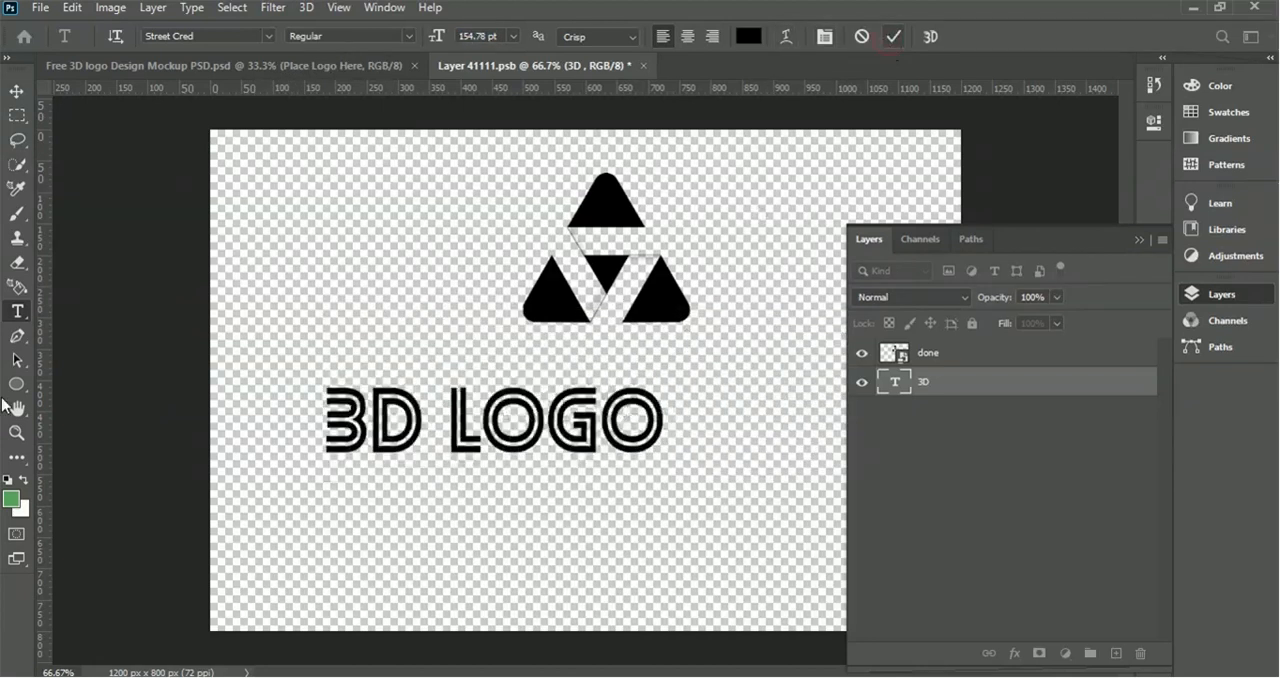
{"action": "left_click", "coordinate": [25, 94]}
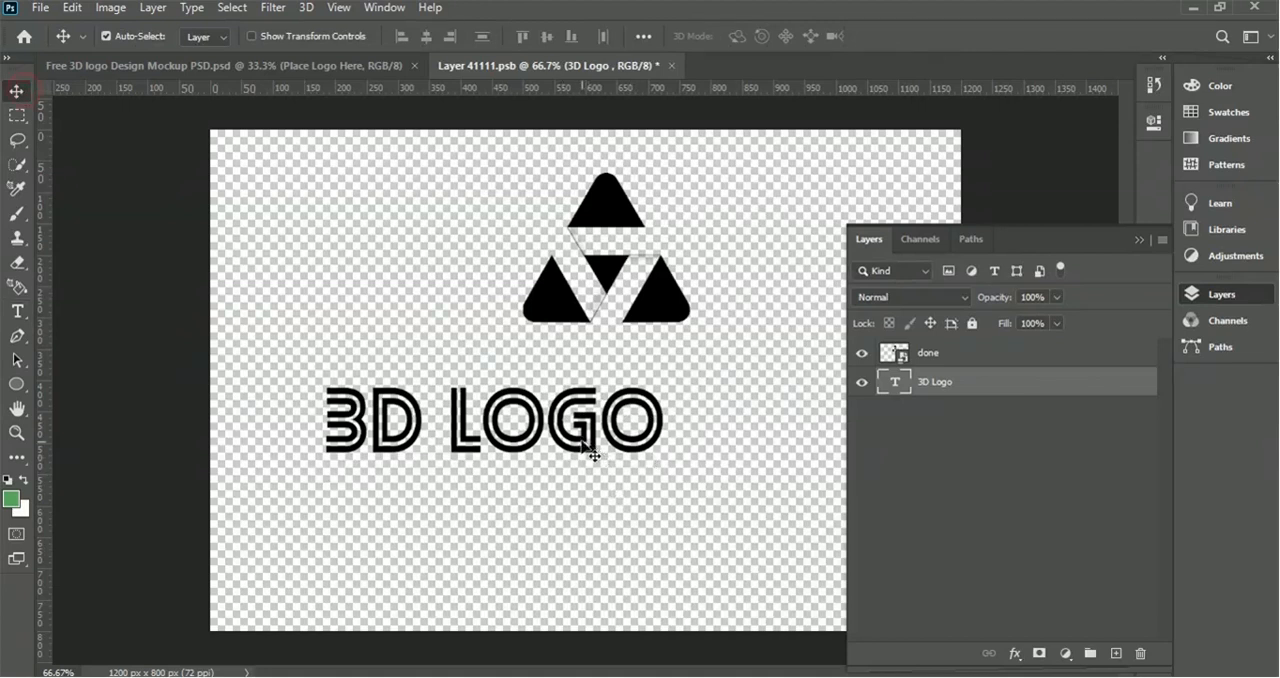
{"action": "left_click_drag", "start_coordinate": [588, 438], "coordinate": [697, 384]}
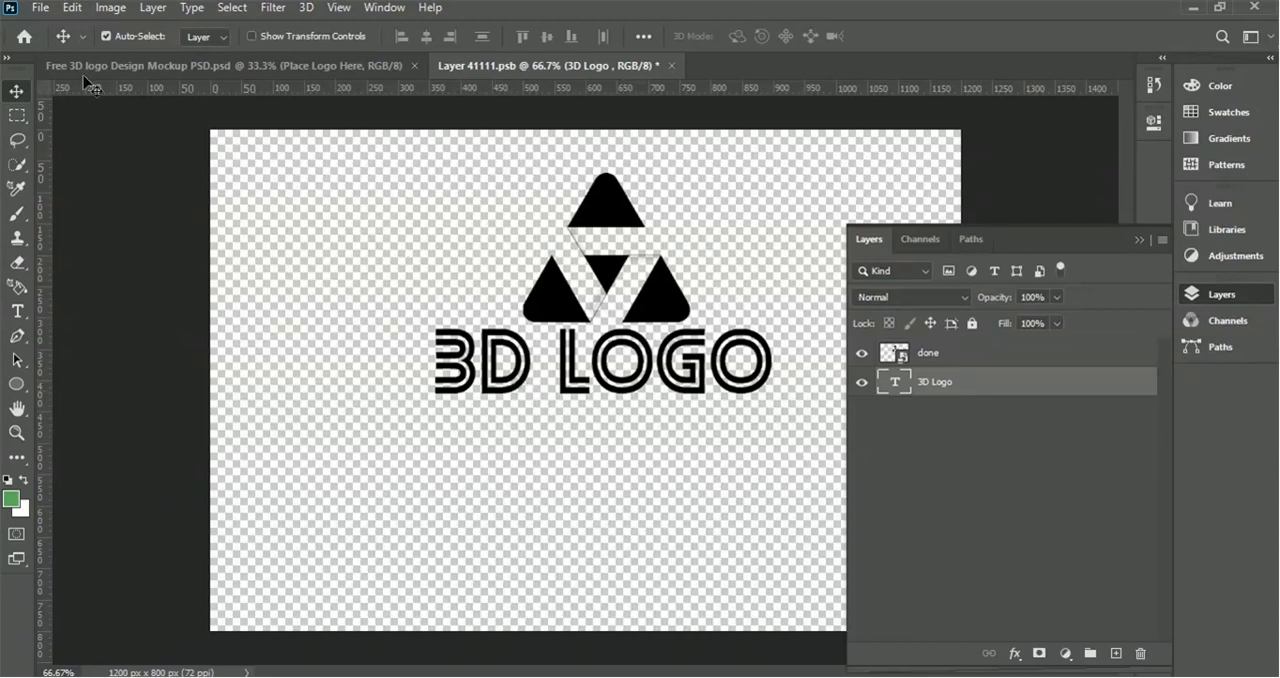
Step: Close the smart object document Layer 41111.psb and save its changes
{"action": "left_click", "coordinate": [19, 316]}
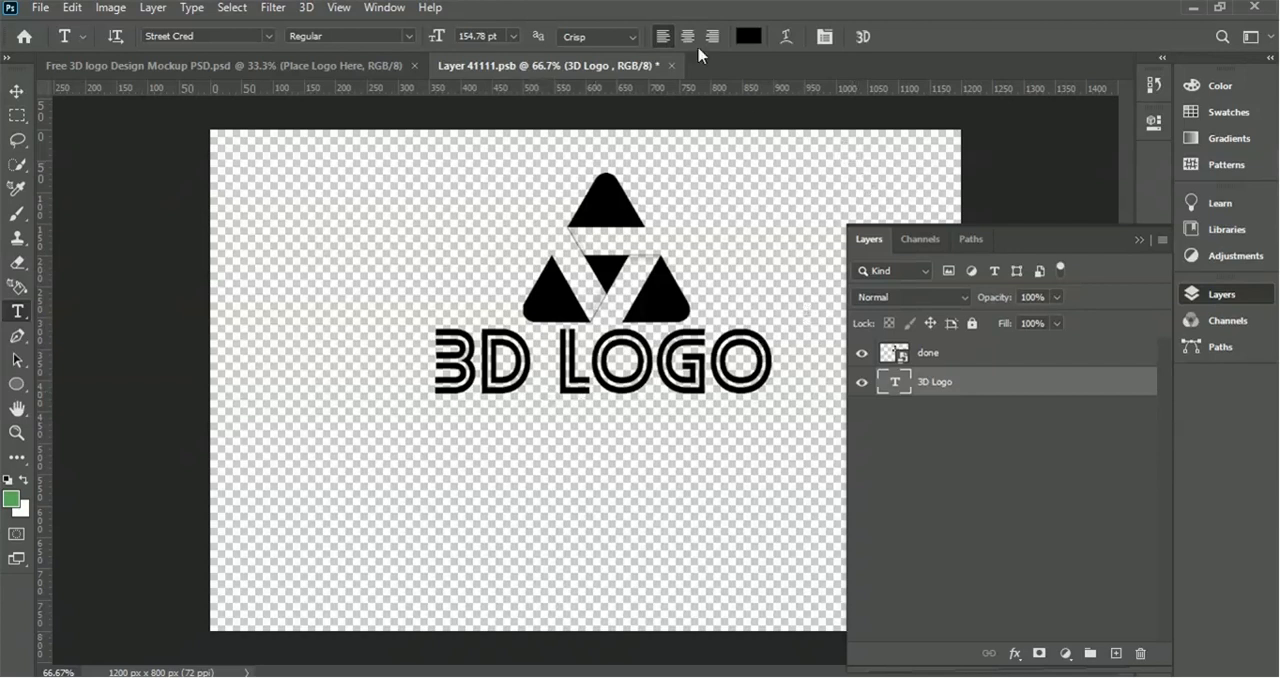
{"action": "left_click", "coordinate": [674, 67]}
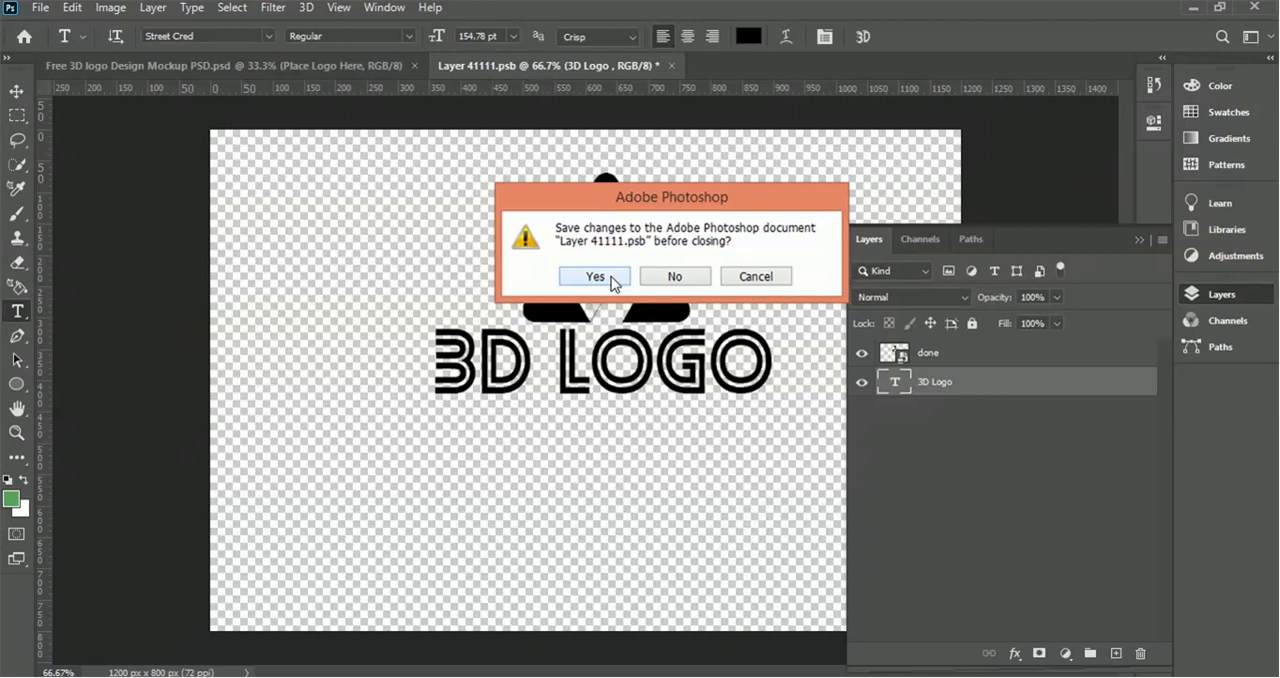
{"action": "left_click", "coordinate": [612, 283]}
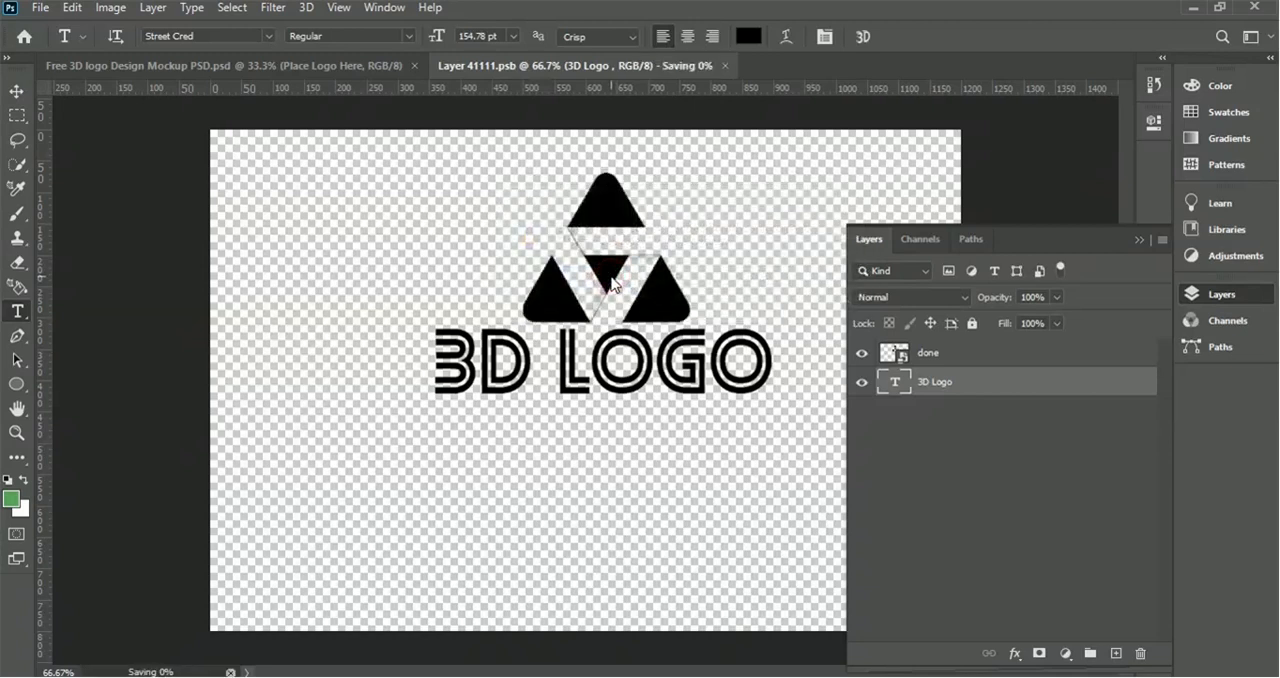